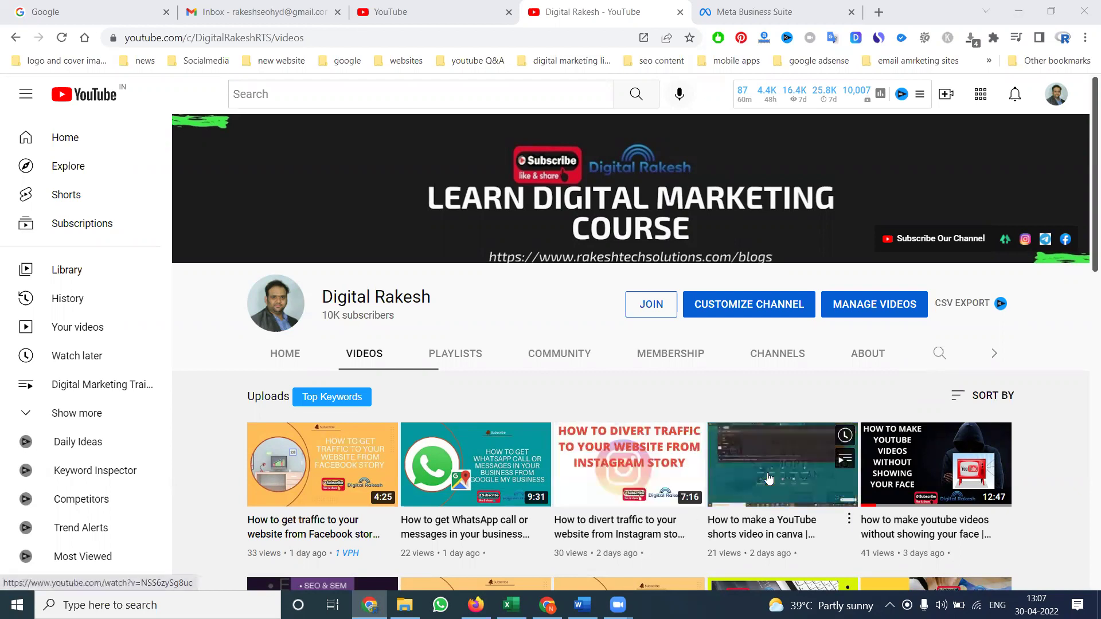
Step: Open facebook.com in a new tab, then bring the Autocad Training course window forward
mouse_move(769, 478)
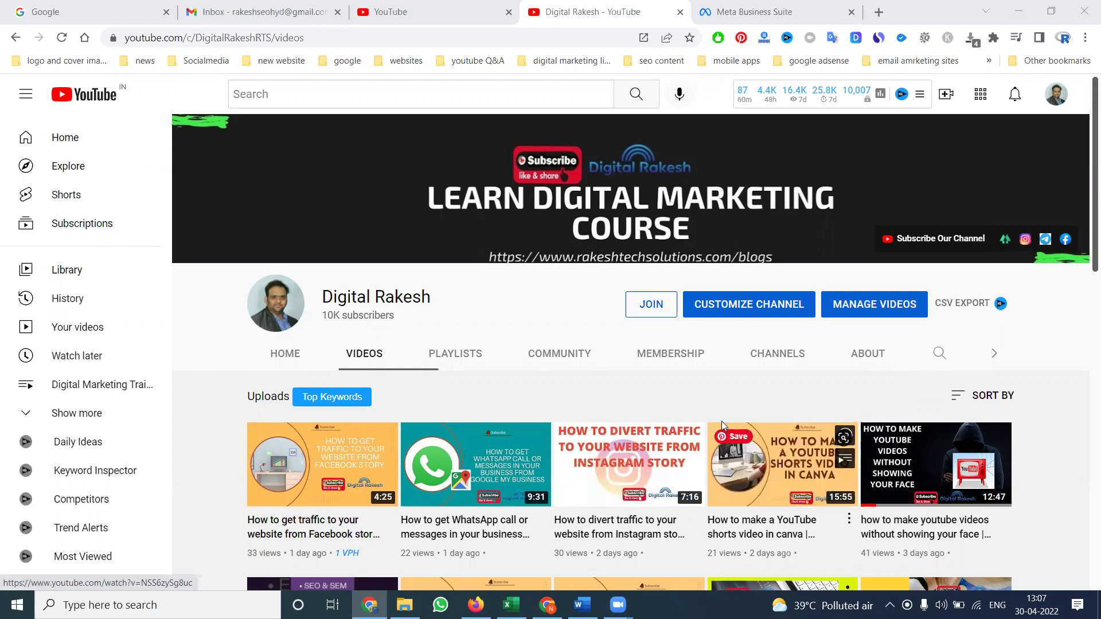
mouse_move(698, 436)
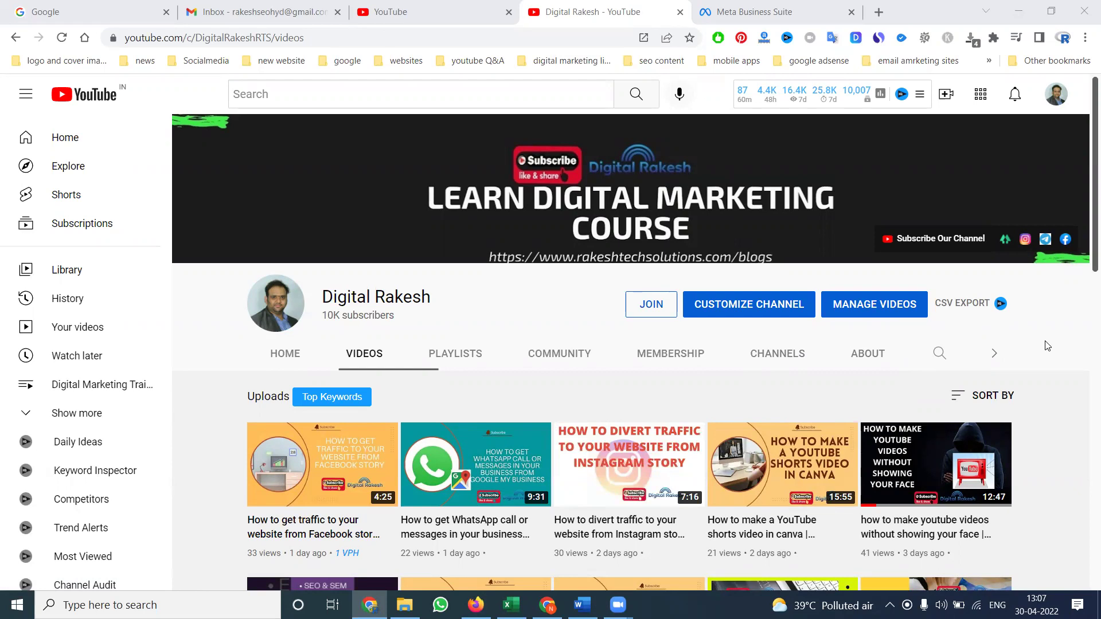
click(879, 11)
text(fac)
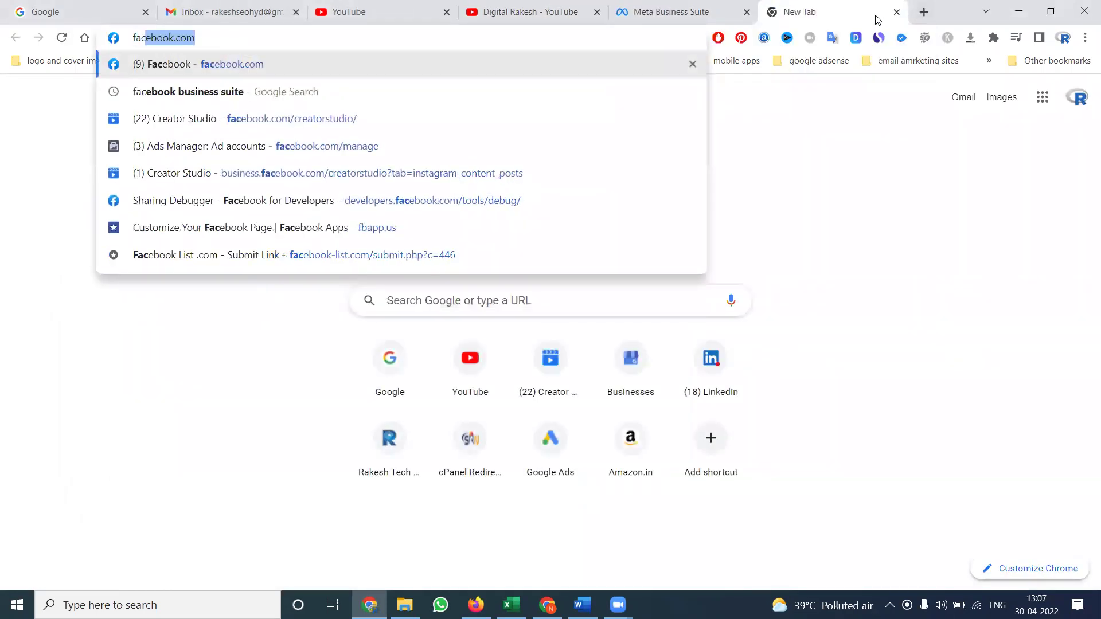
key(Return)
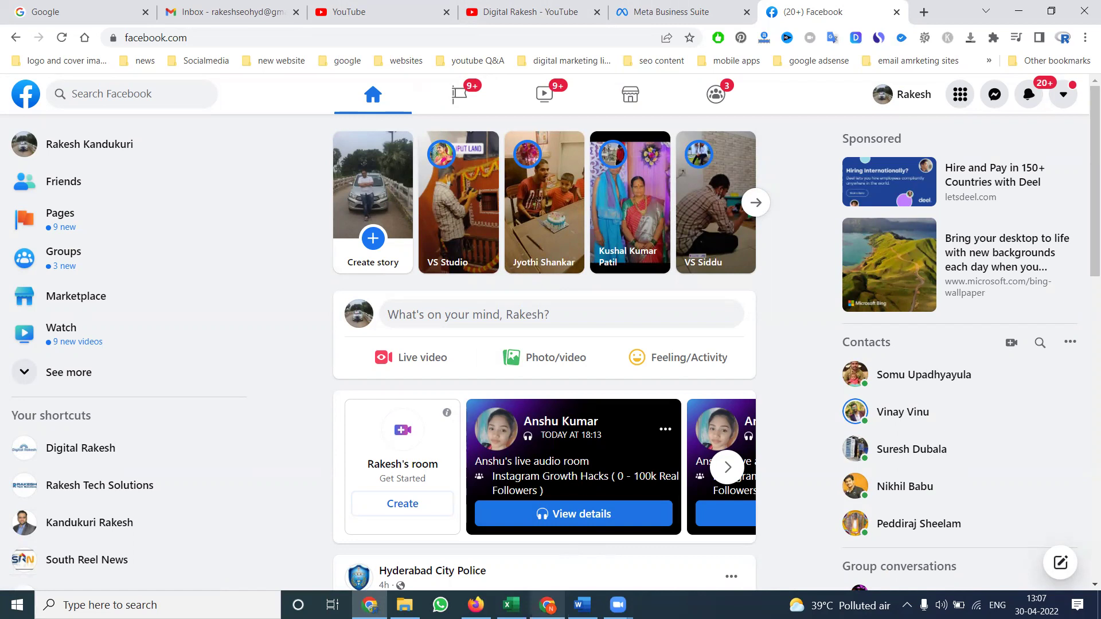
mouse_move(546, 605)
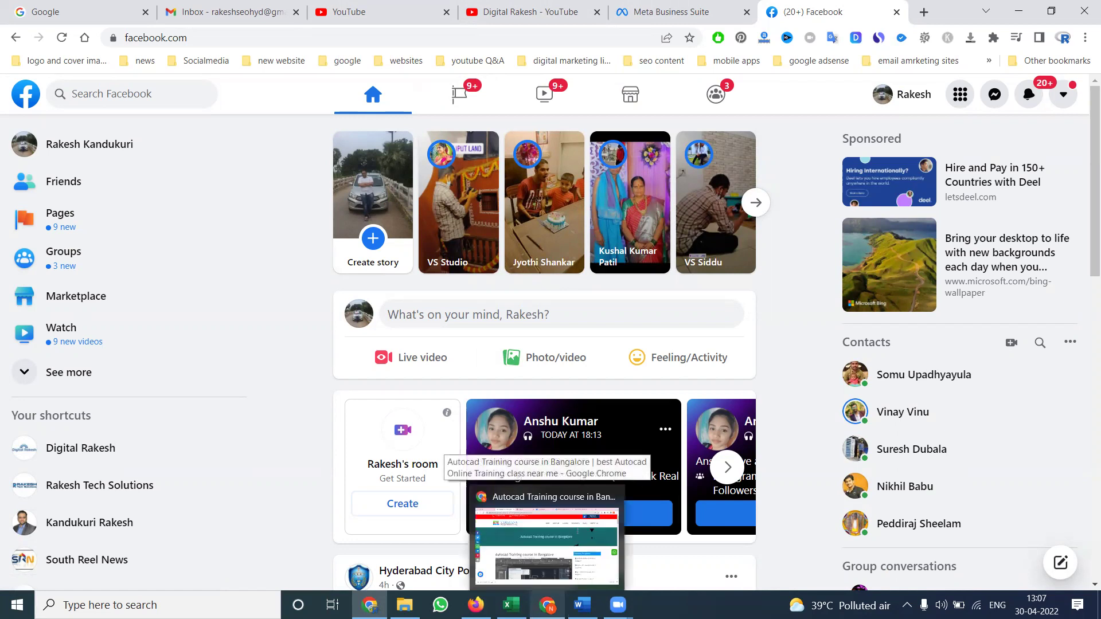
click(546, 545)
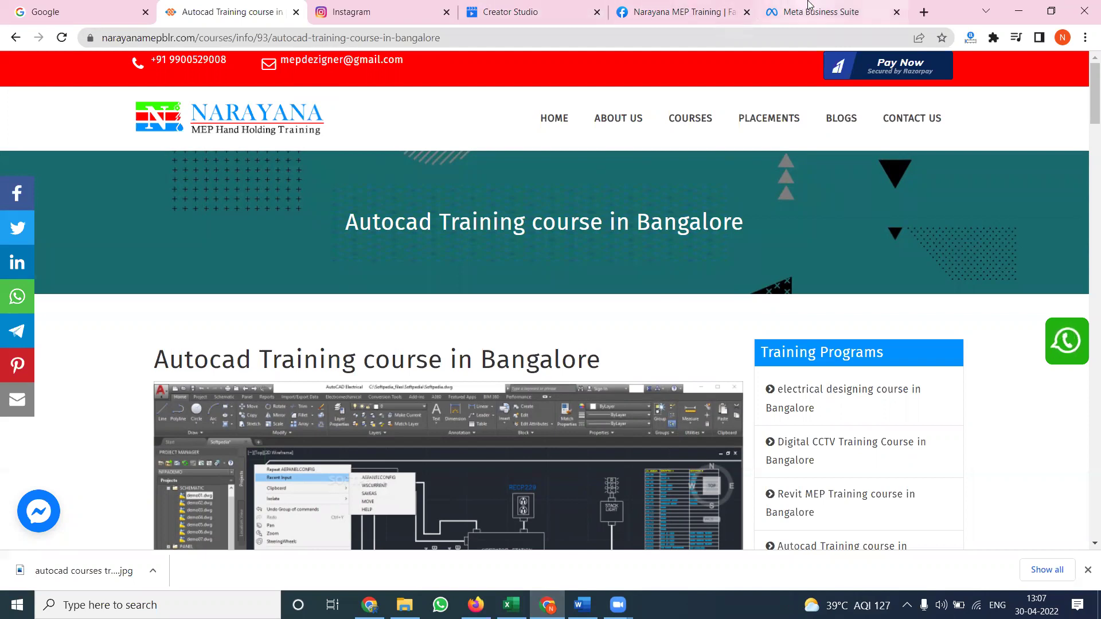
Step: Google 'facebook business suite' in a new tab and open the Meta Business Suite result
click(923, 12)
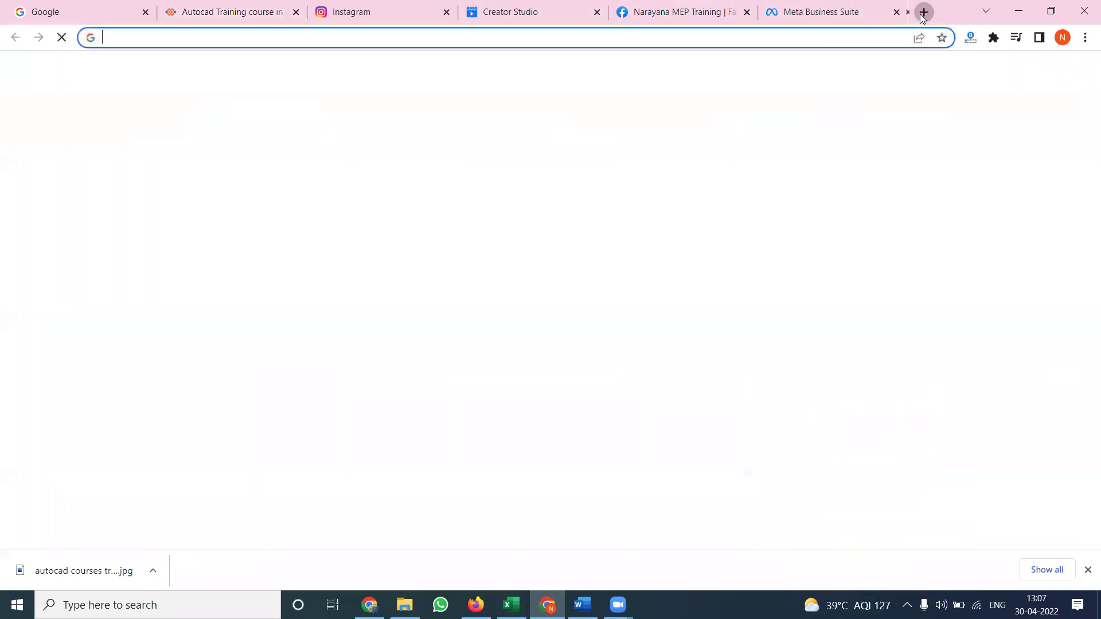
text(face)
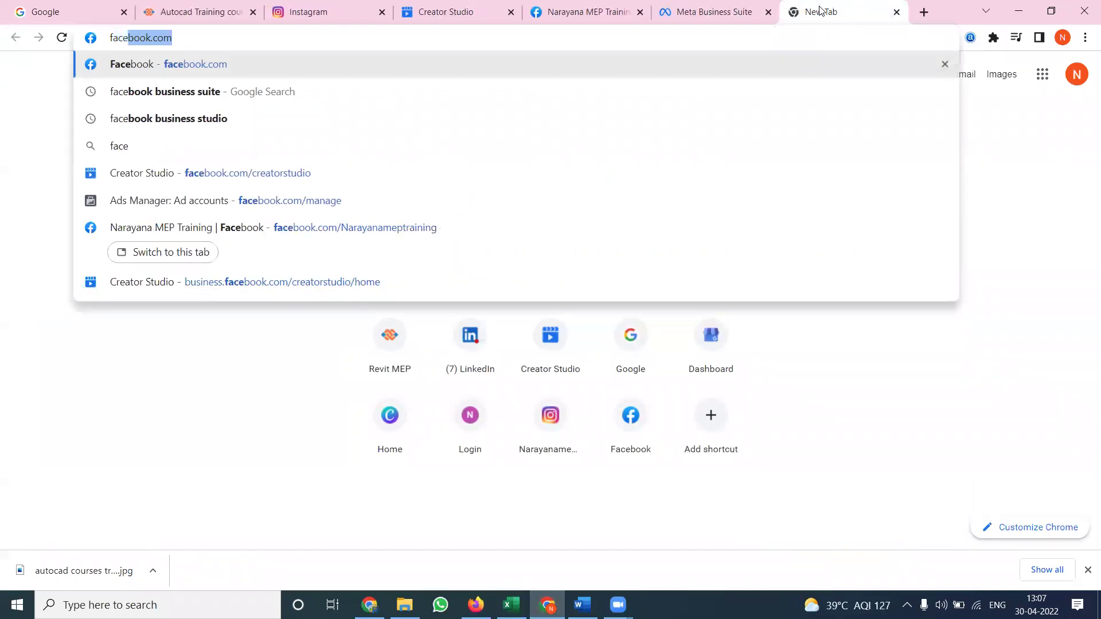
text(book busin)
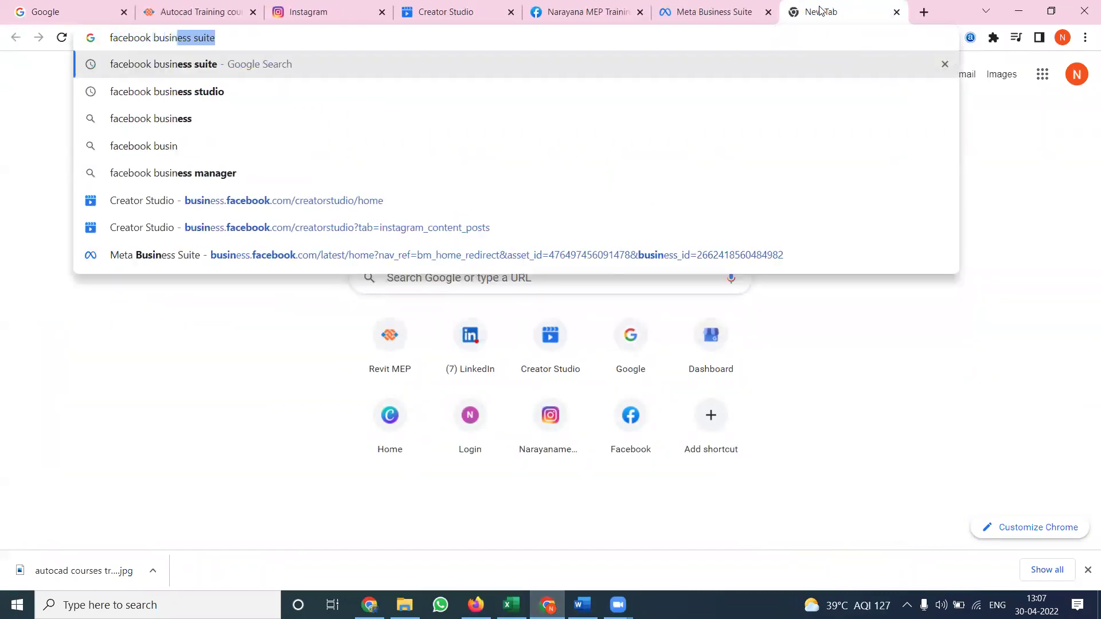
text(ess suite)
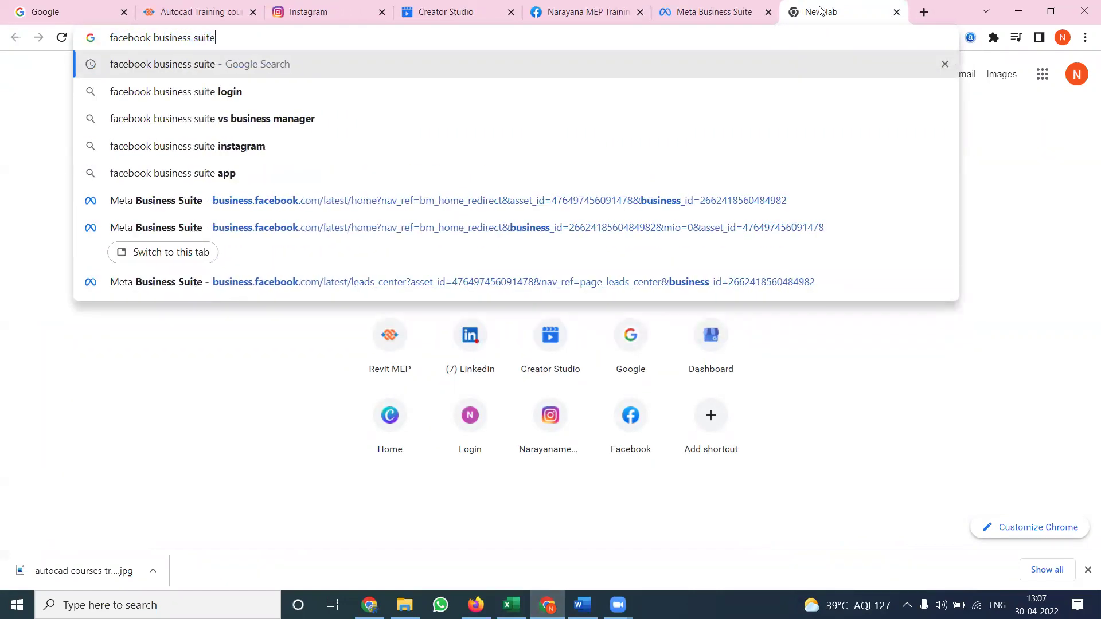
key(Return)
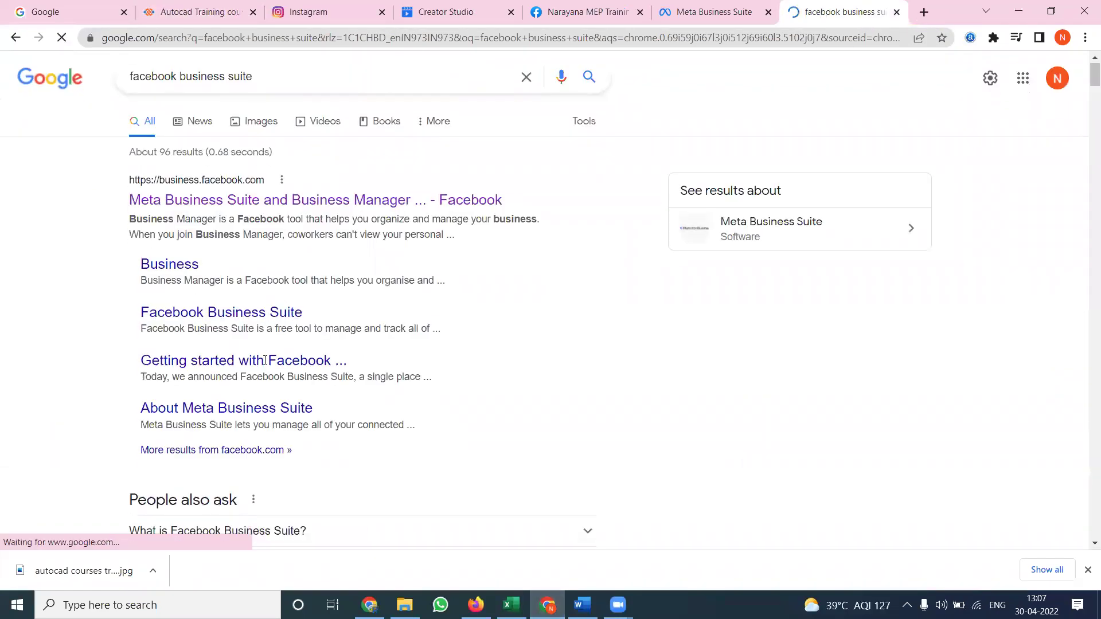
scroll(258, 356, down, 3)
scroll(250, 462, up, 3)
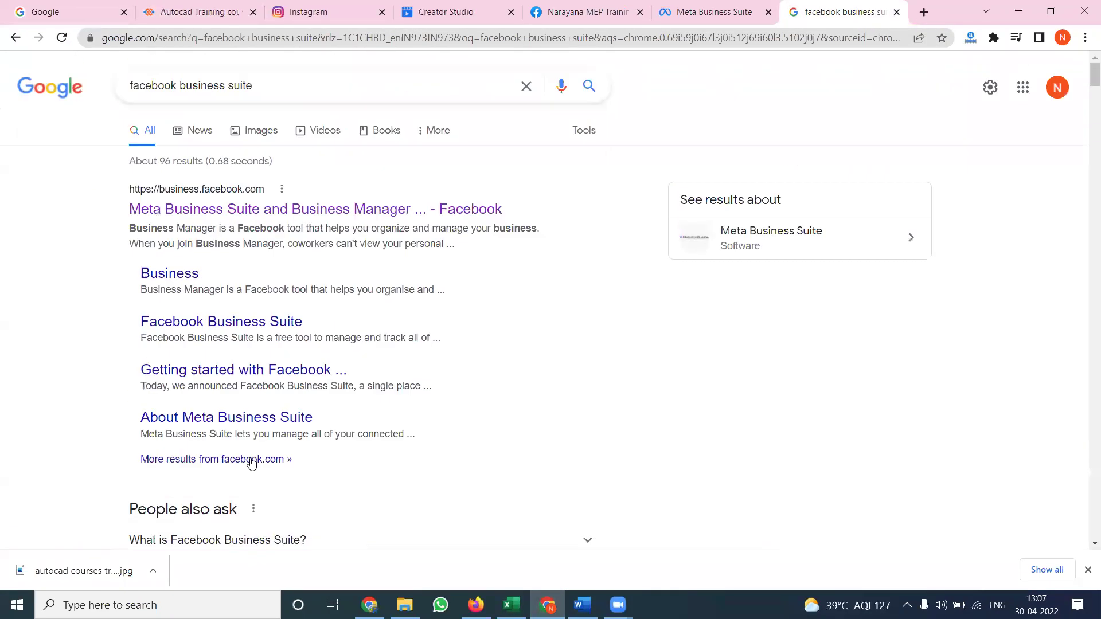
click(240, 214)
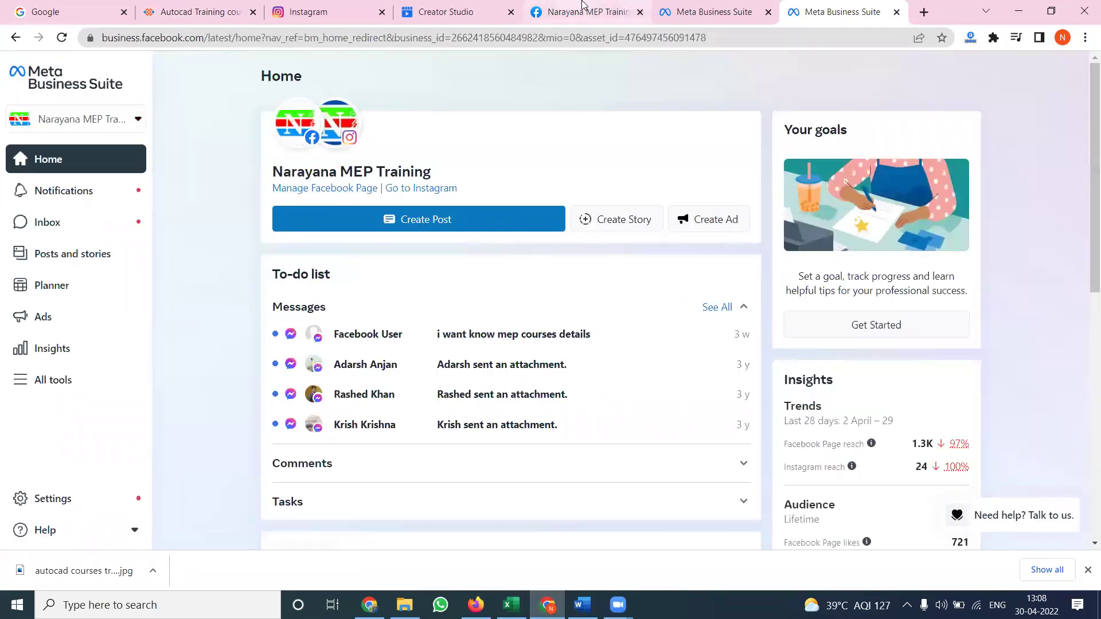
Step: Check the Narayana MEP Training page's Instagram settings, then return to the Autocad Training tab
click(584, 8)
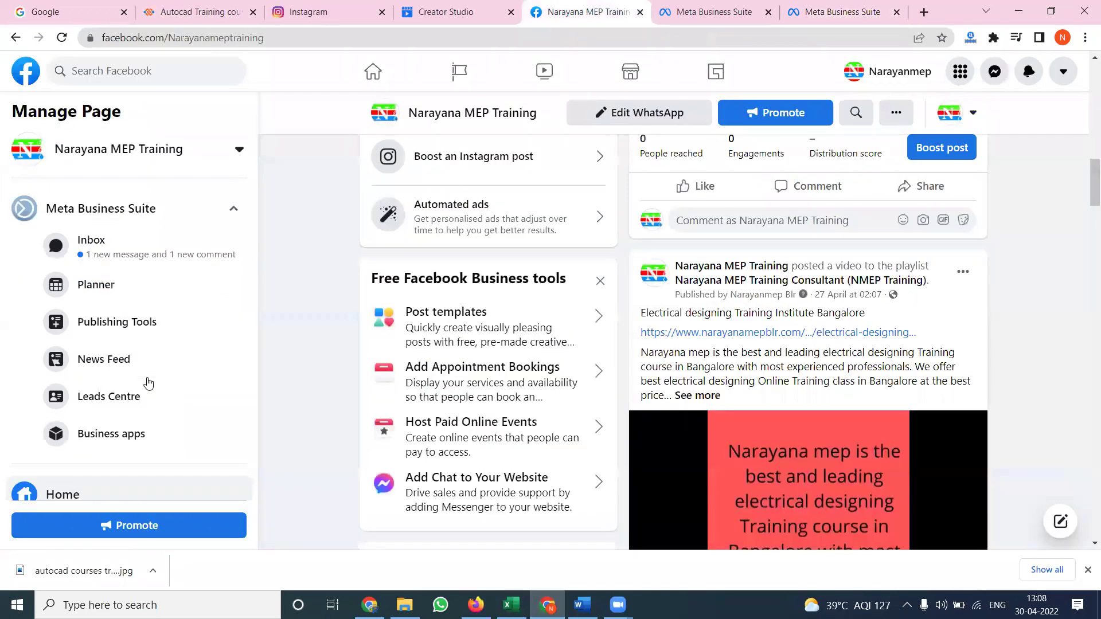
scroll(148, 383, down, 6)
click(68, 486)
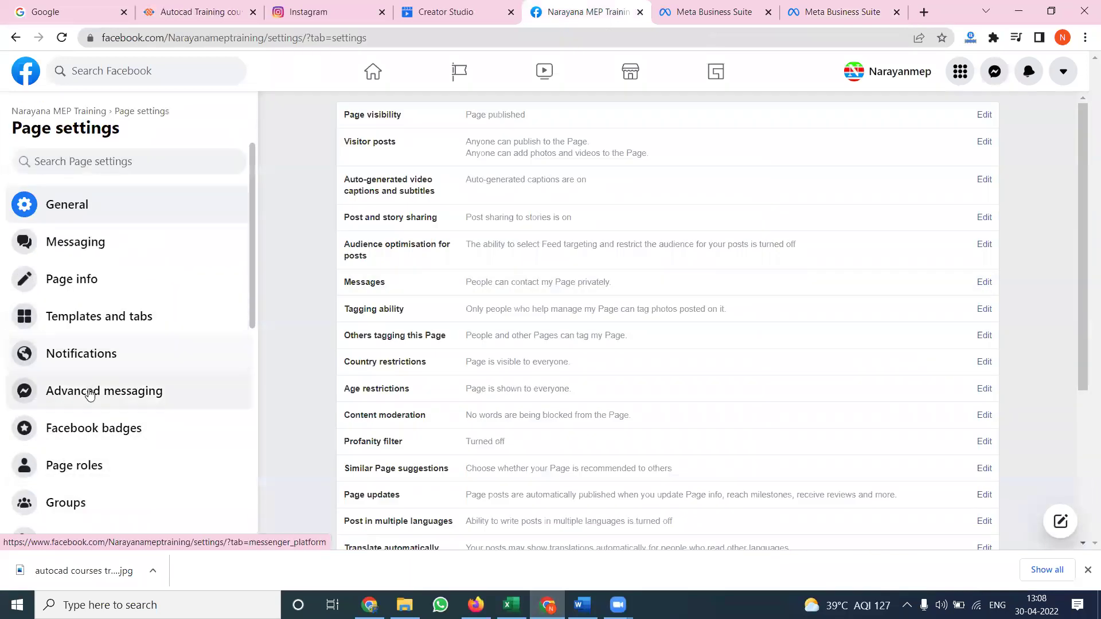
scroll(90, 394, down, 4)
click(75, 511)
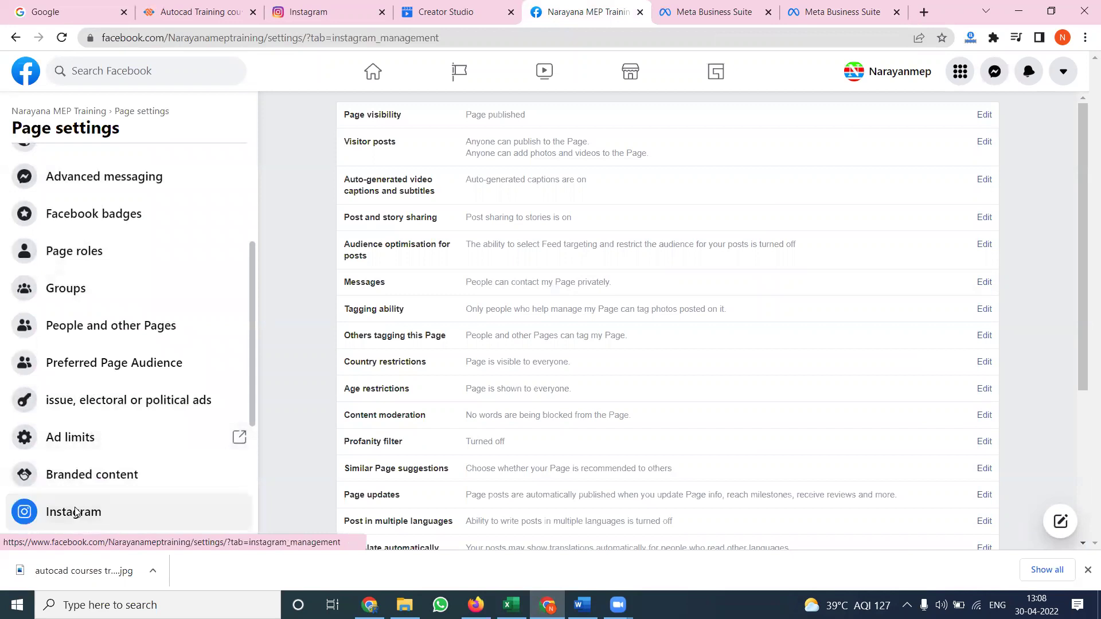
scroll(614, 381, down, 5)
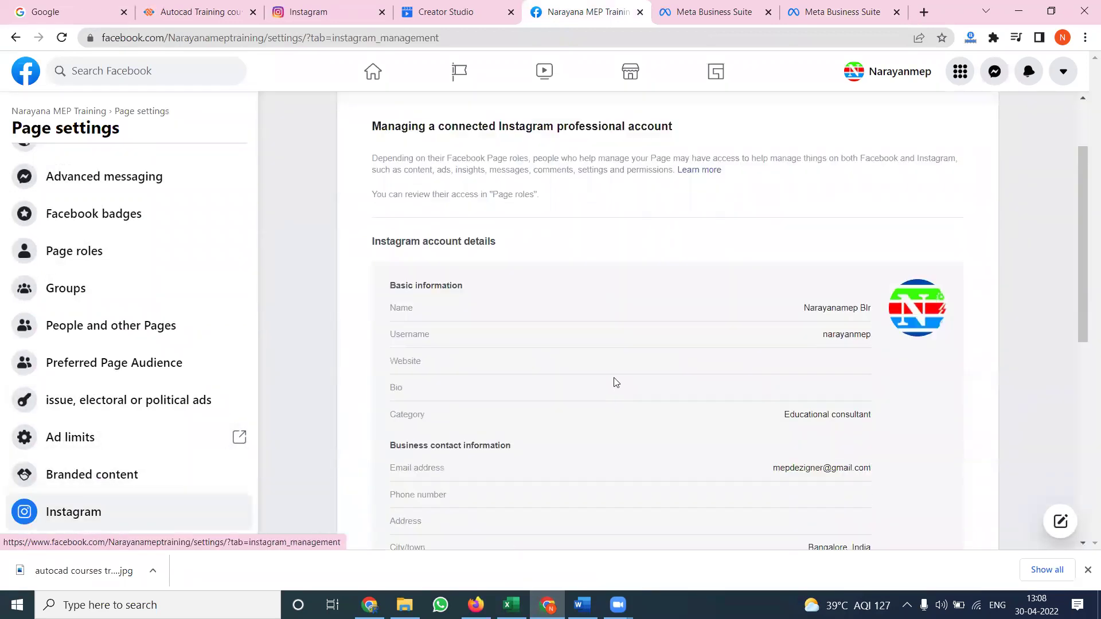
scroll(613, 381, down, 3)
scroll(614, 381, up, 9)
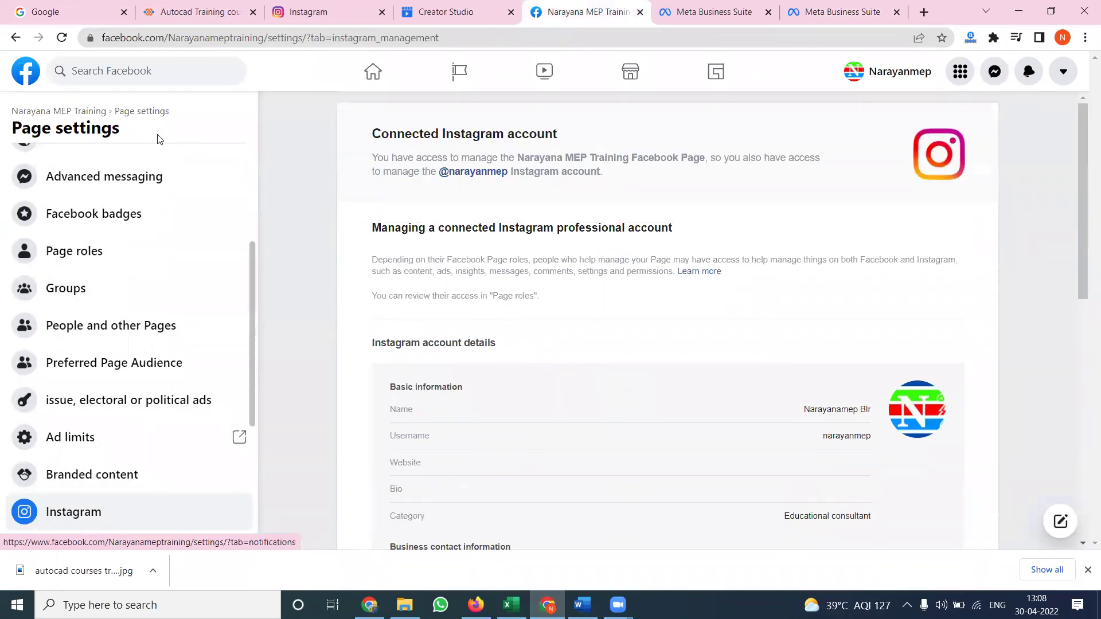
click(87, 112)
click(182, 13)
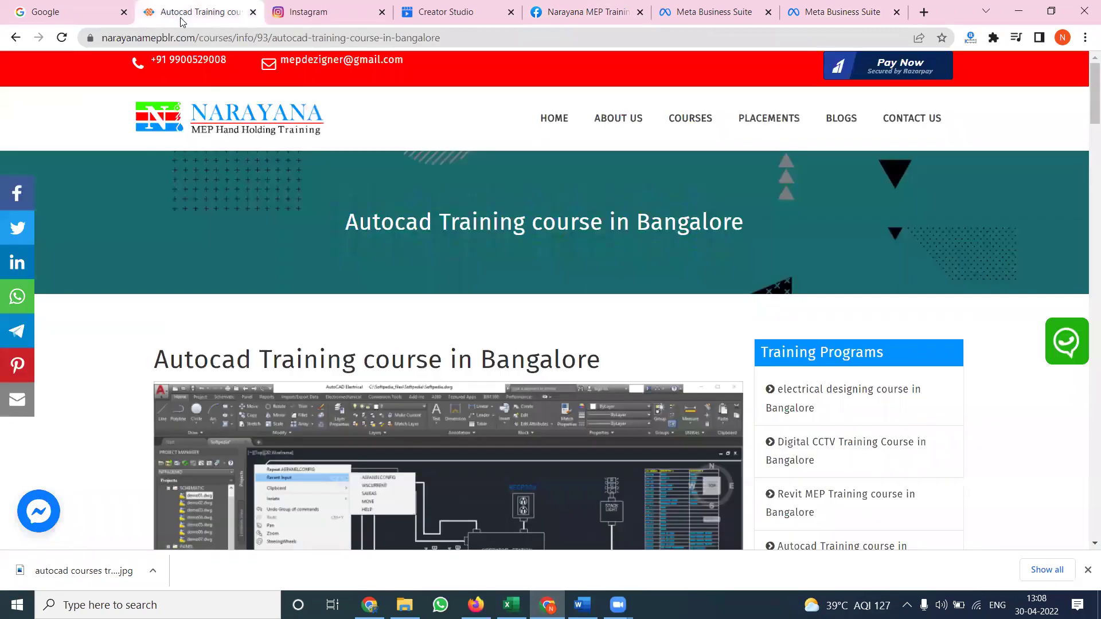
Step: Go to the Narayana MEP website's HOME page, then switch to the Meta Business Suite tab
click(554, 119)
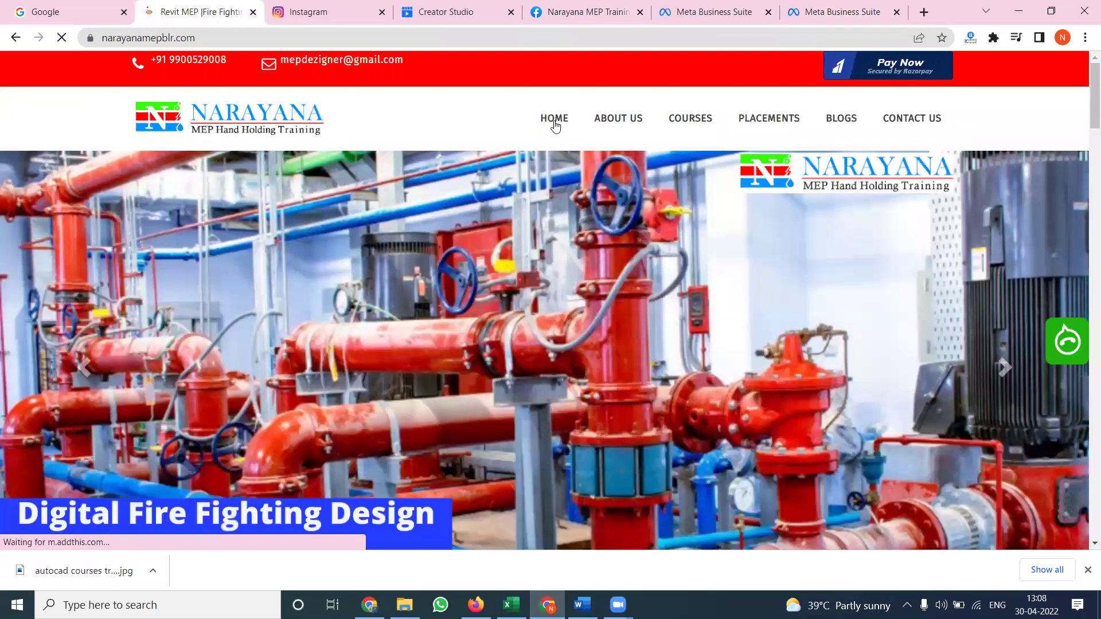
mouse_move(694, 124)
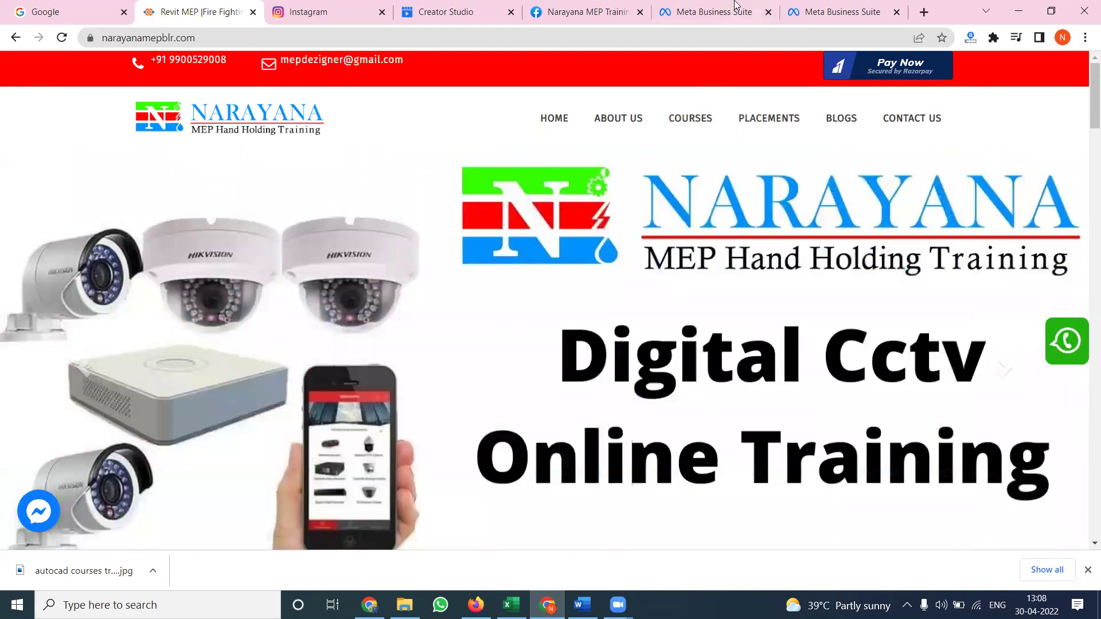
click(736, 7)
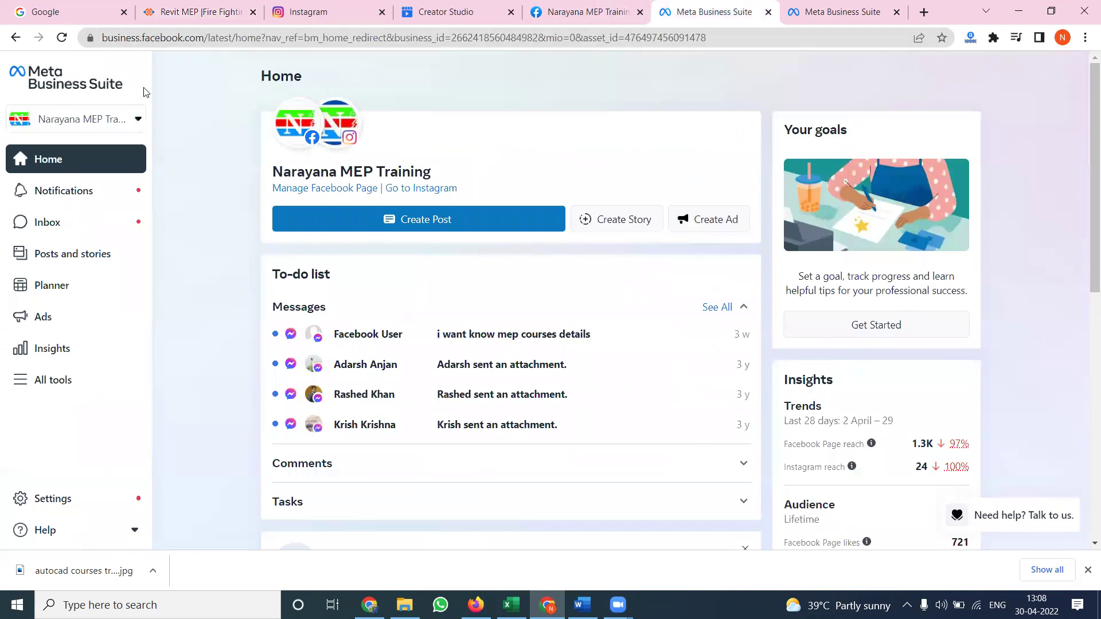
Step: Create a new story for the Facebook Page and Instagram, and choose Add Media
click(608, 226)
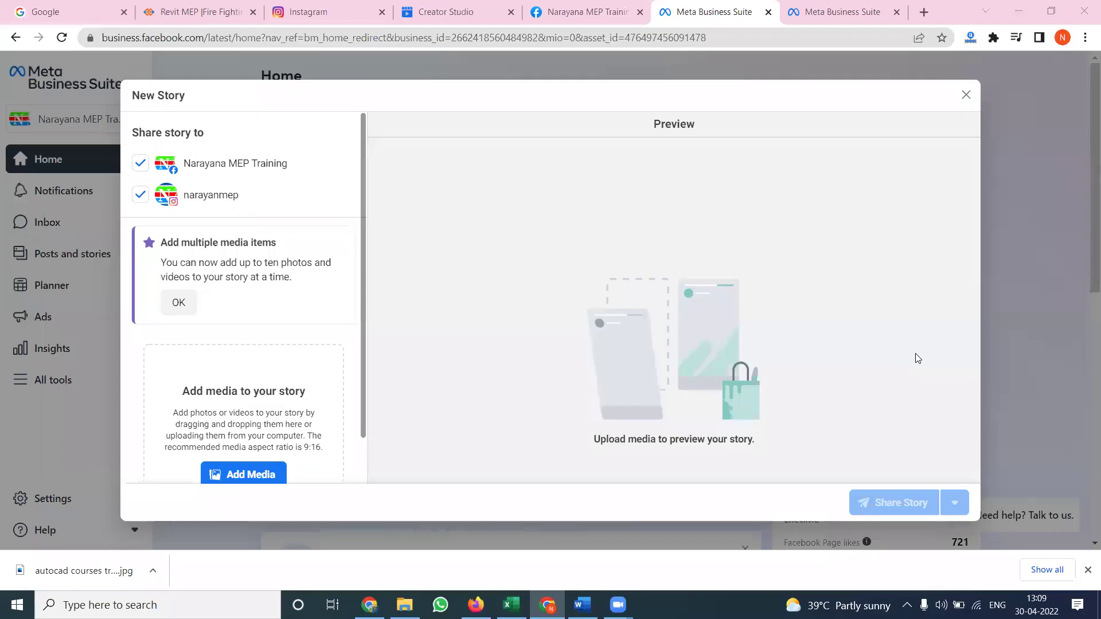
scroll(221, 319, down, 1)
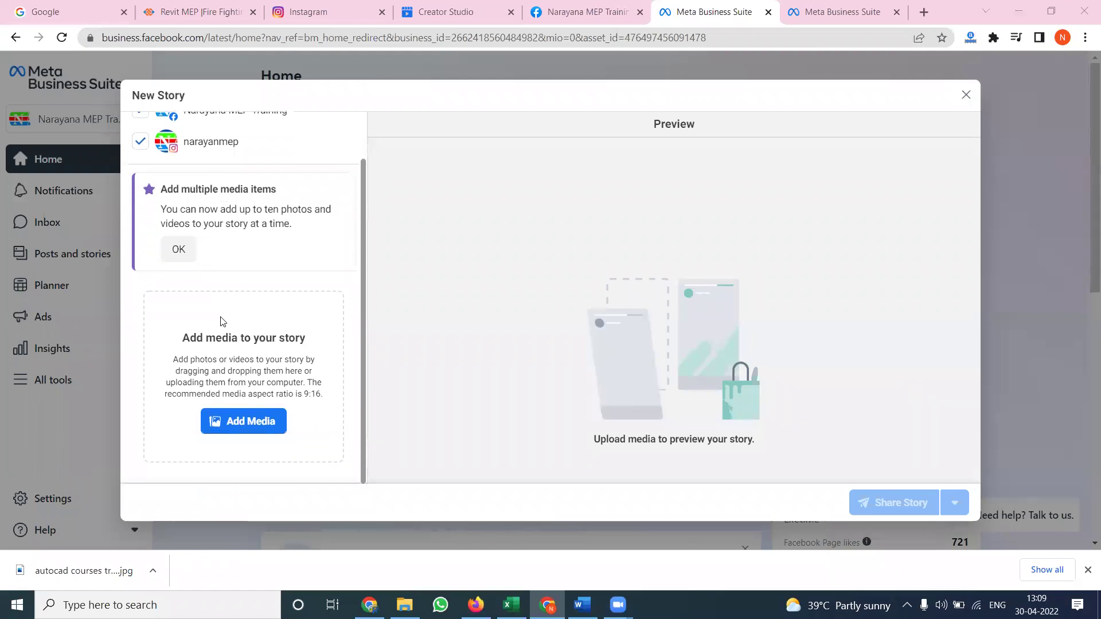
click(257, 418)
scroll(235, 388, down, 5)
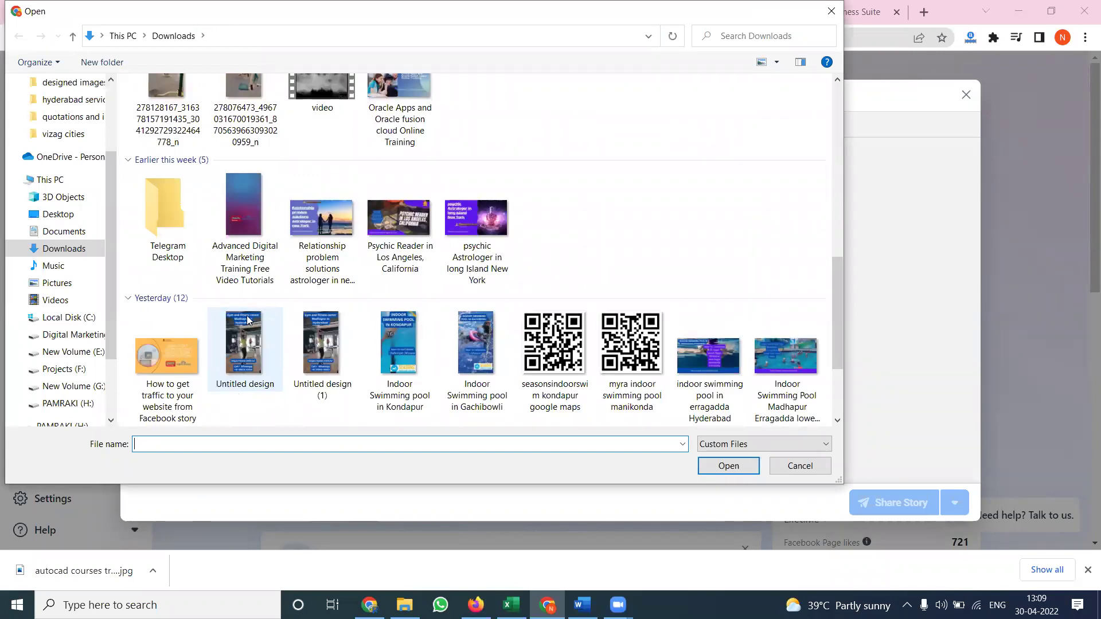
Step: On Projects (F:), open the narayanamepblr folder and attach the 'firefighting demo' image
scroll(247, 338, up, 3)
scroll(247, 319, down, 7)
scroll(248, 319, up, 10)
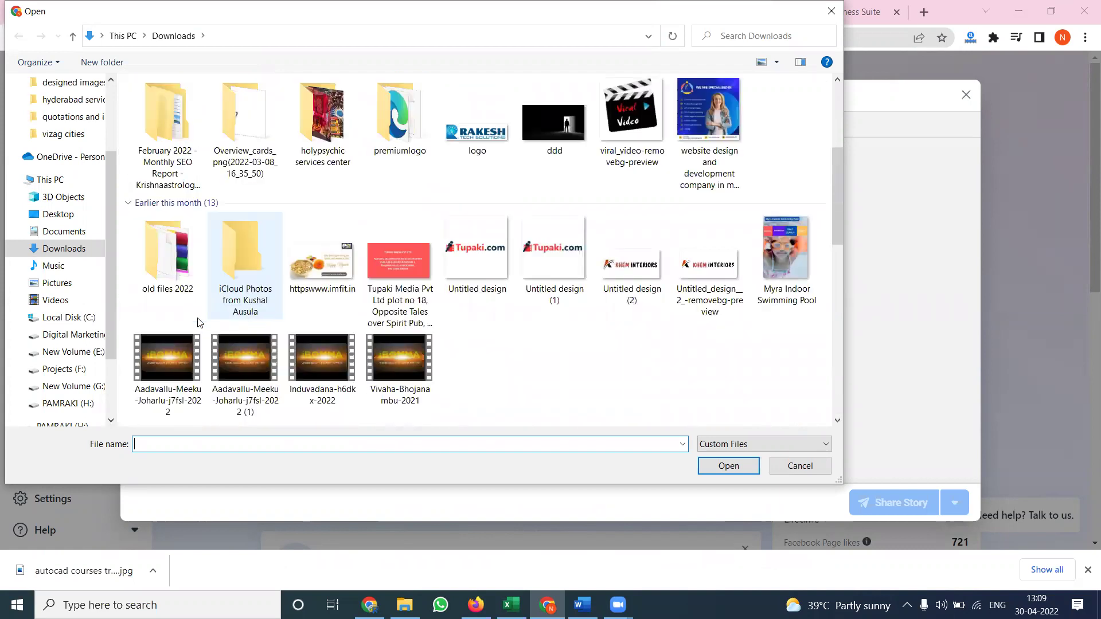
click(84, 370)
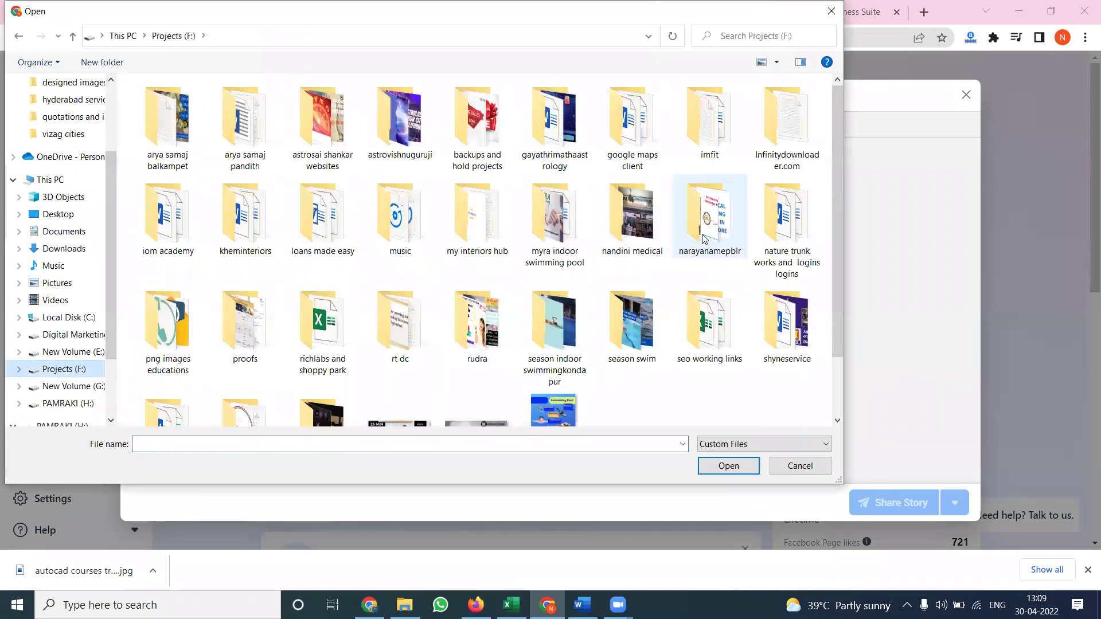
double_click(704, 239)
scroll(549, 256, down, 4)
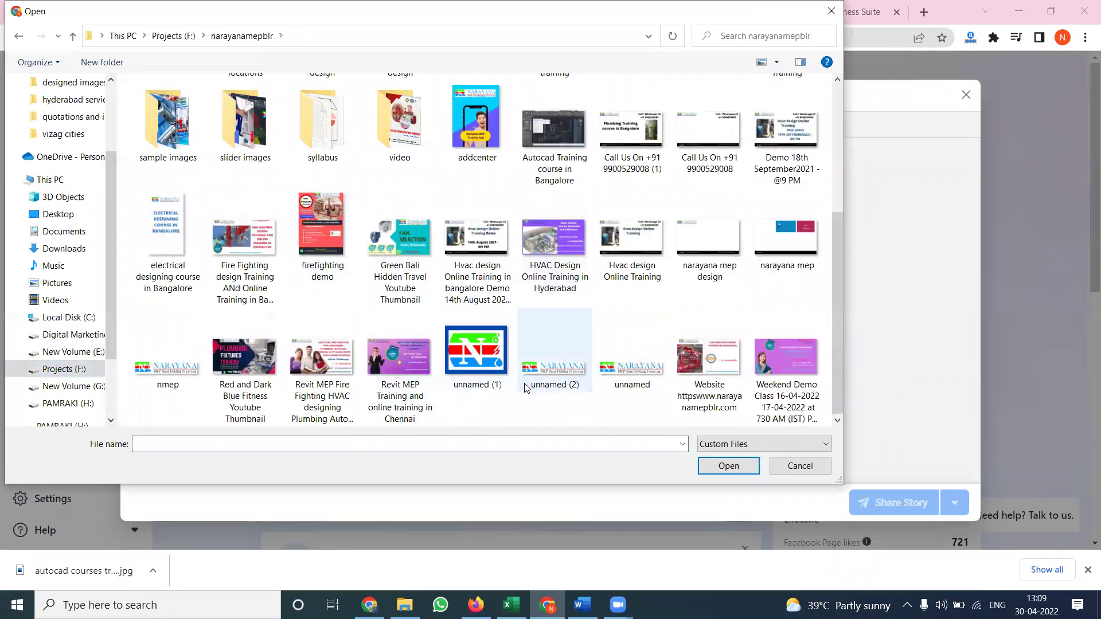
double_click(320, 258)
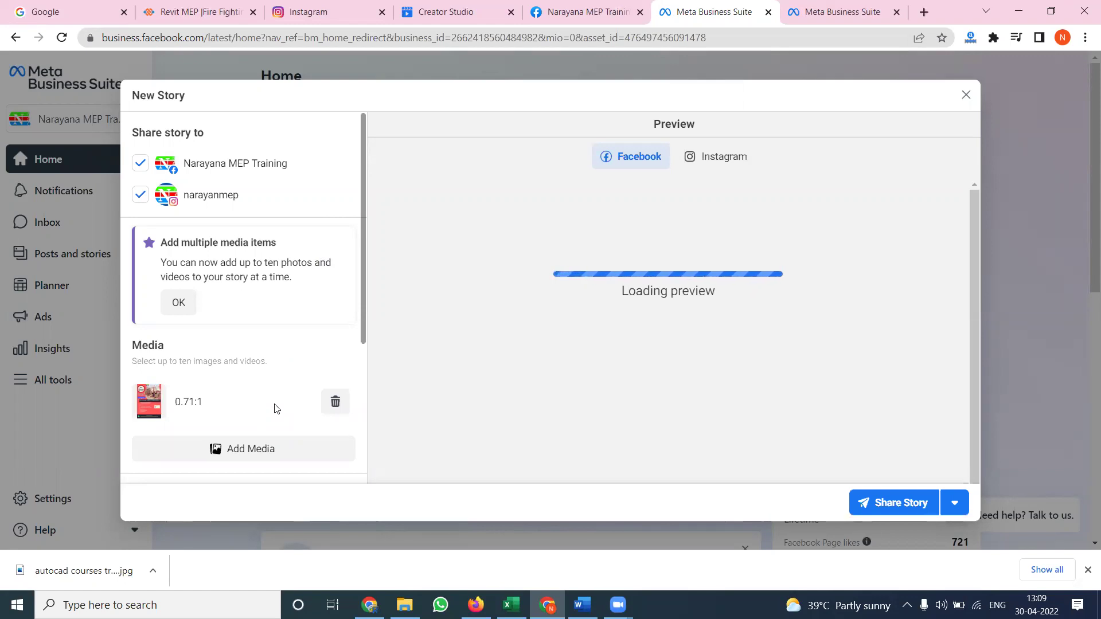
Step: Look through the other open tabs, then return to the New Story composer
scroll(598, 289, down, 1)
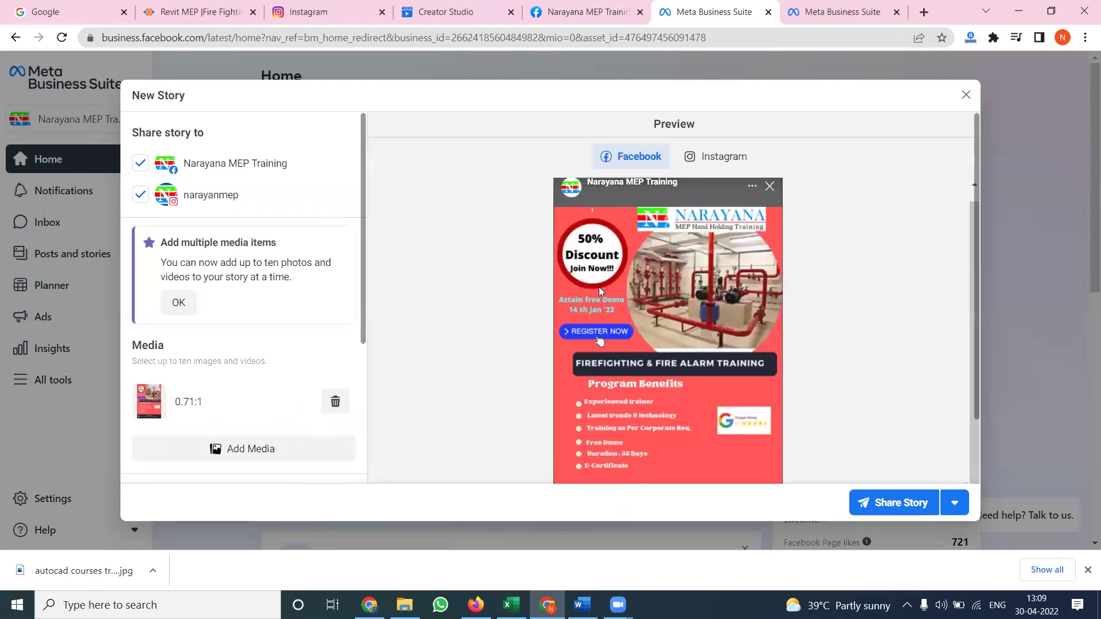
scroll(598, 288, down, 1)
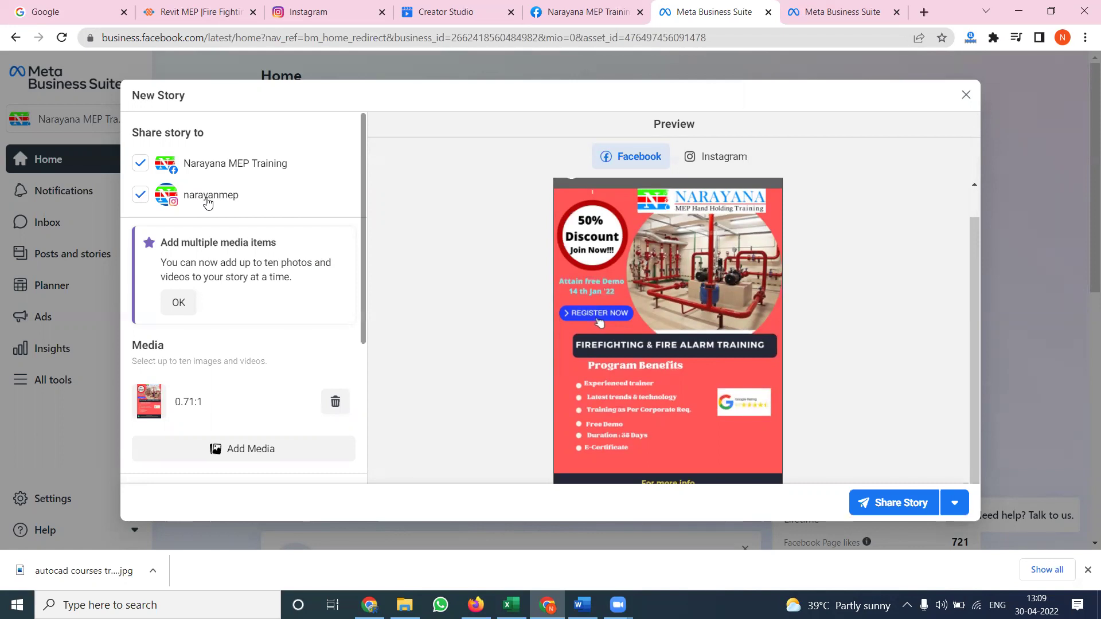
click(585, 12)
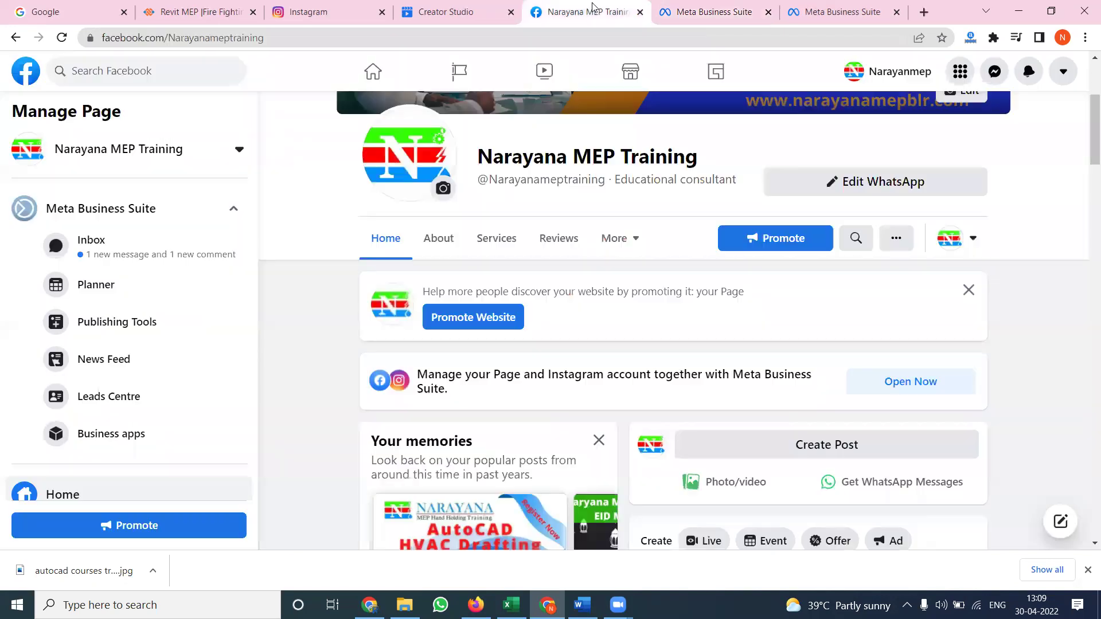
click(372, 71)
click(444, 13)
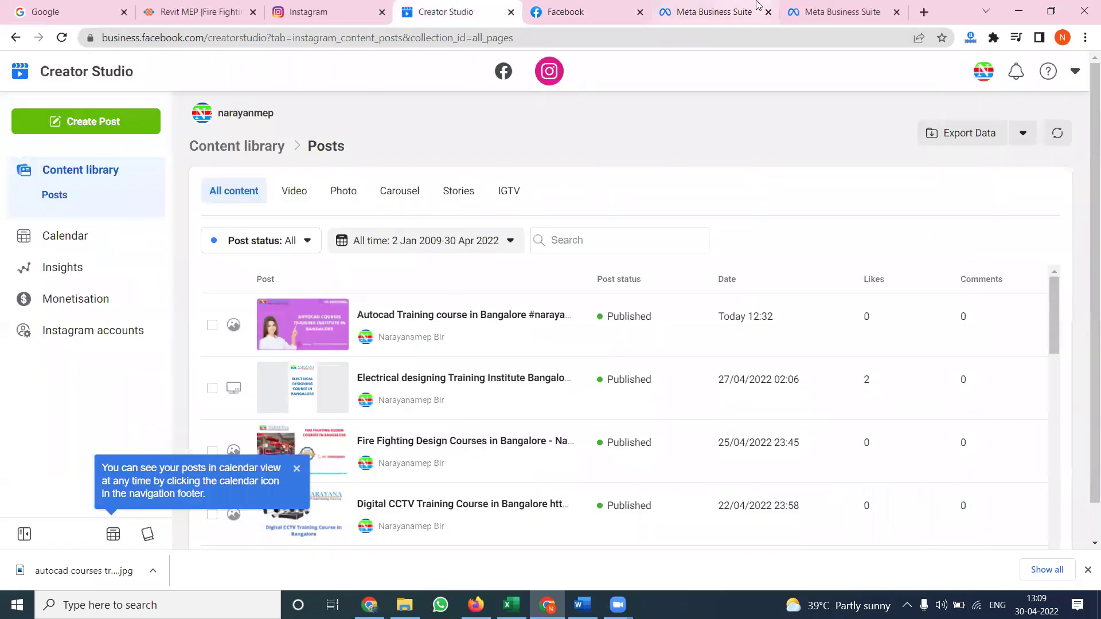
click(811, 11)
click(705, 11)
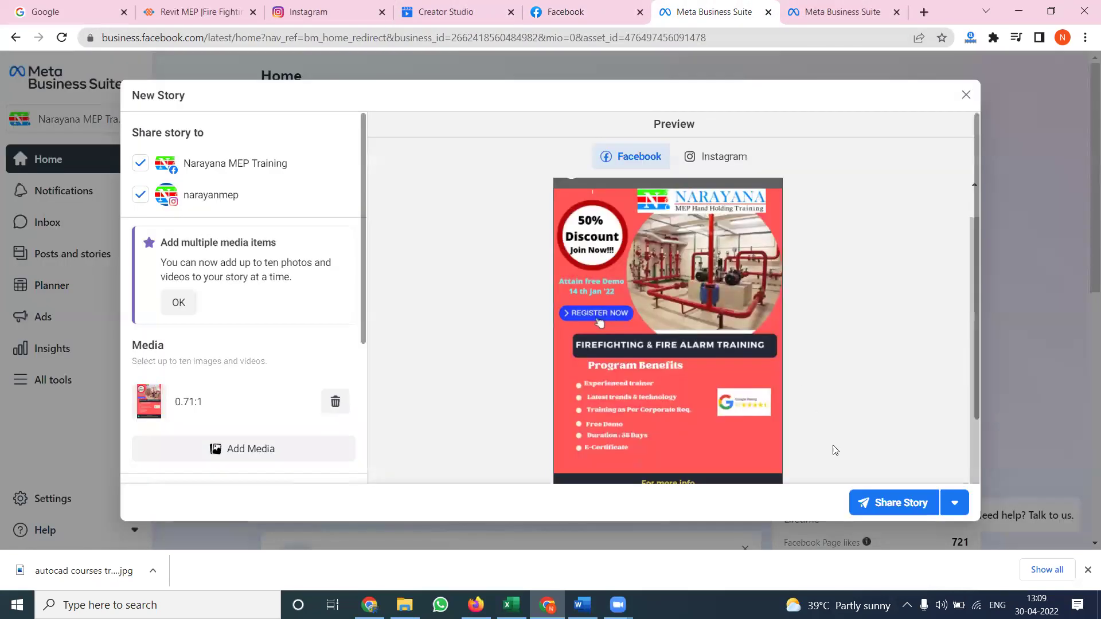
Step: Share the firefighting demo story to both accounts and dismiss the mobile app prompt
click(888, 502)
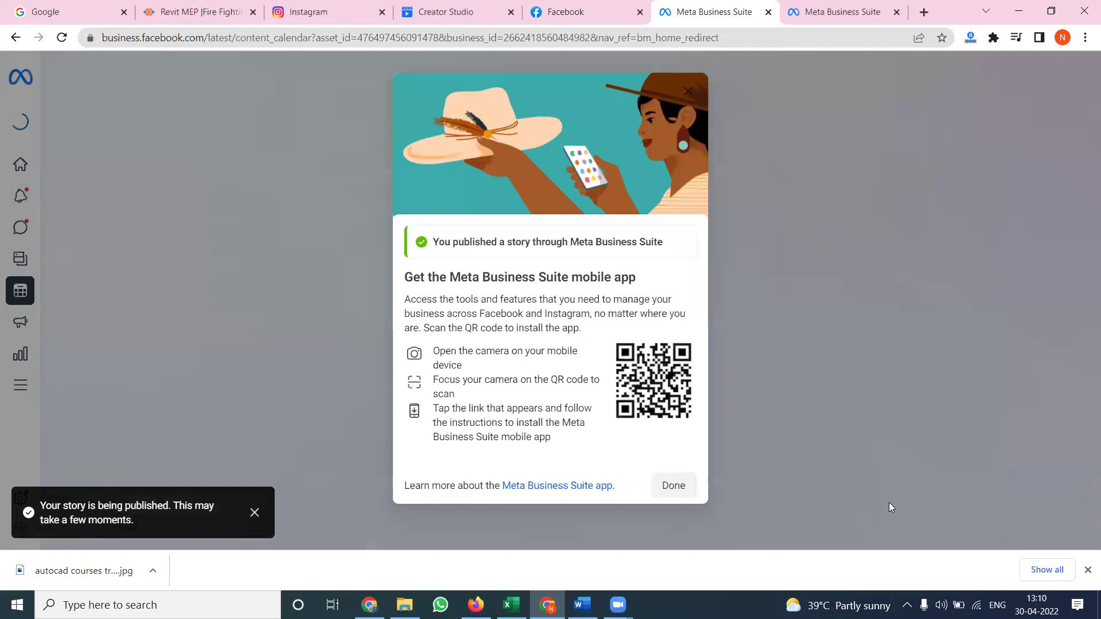
click(676, 488)
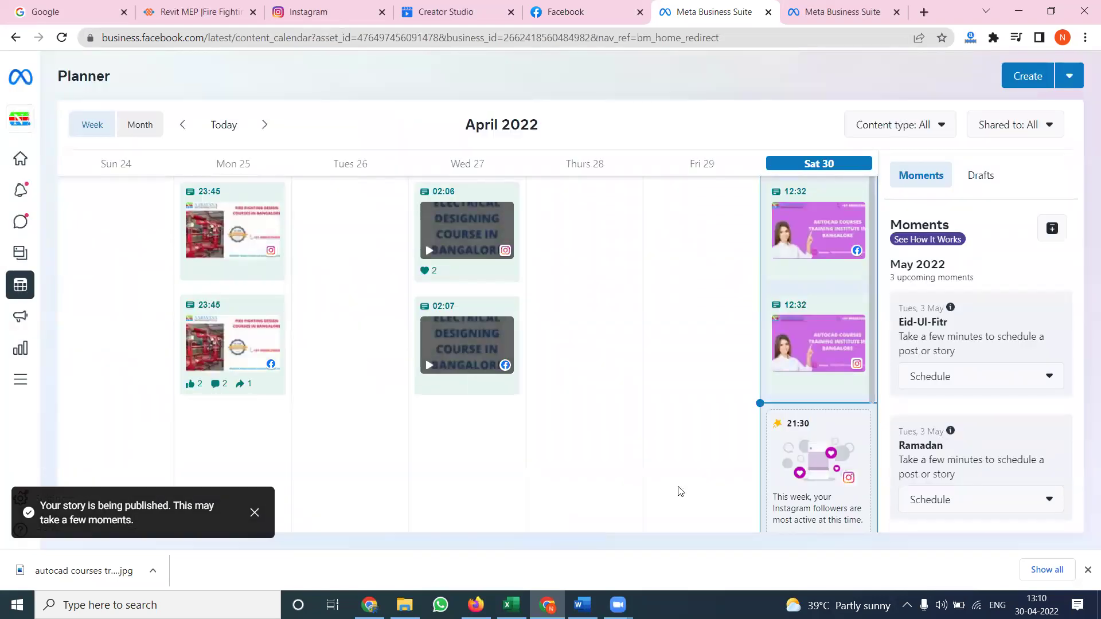
click(555, 5)
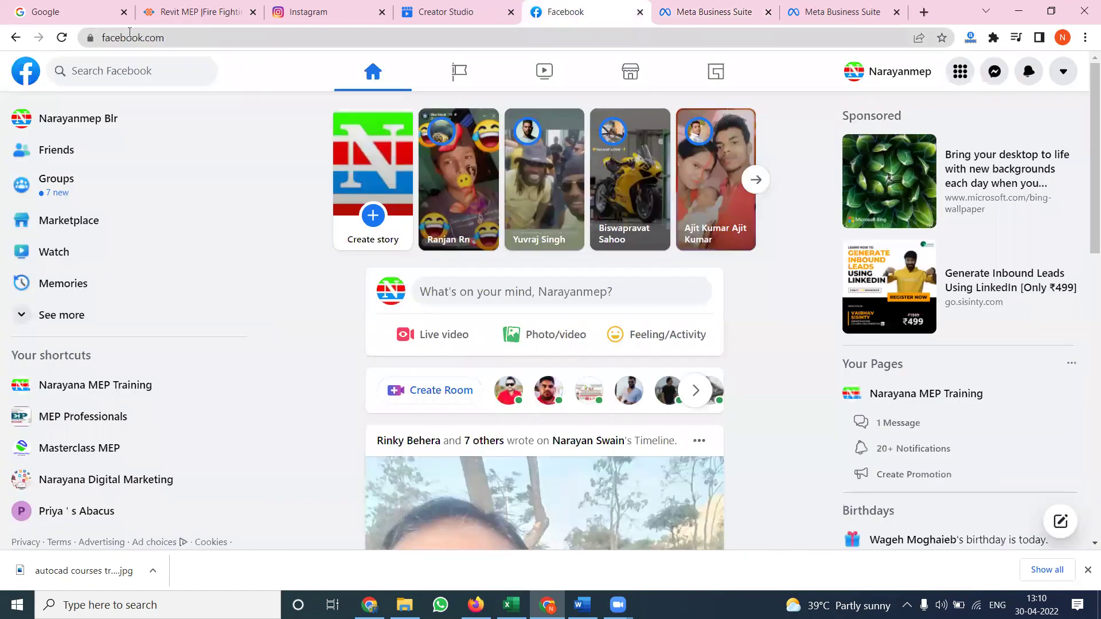
Step: Reload the Facebook feed, view the Narayana MEP Training story, then go back to the Planner
click(61, 39)
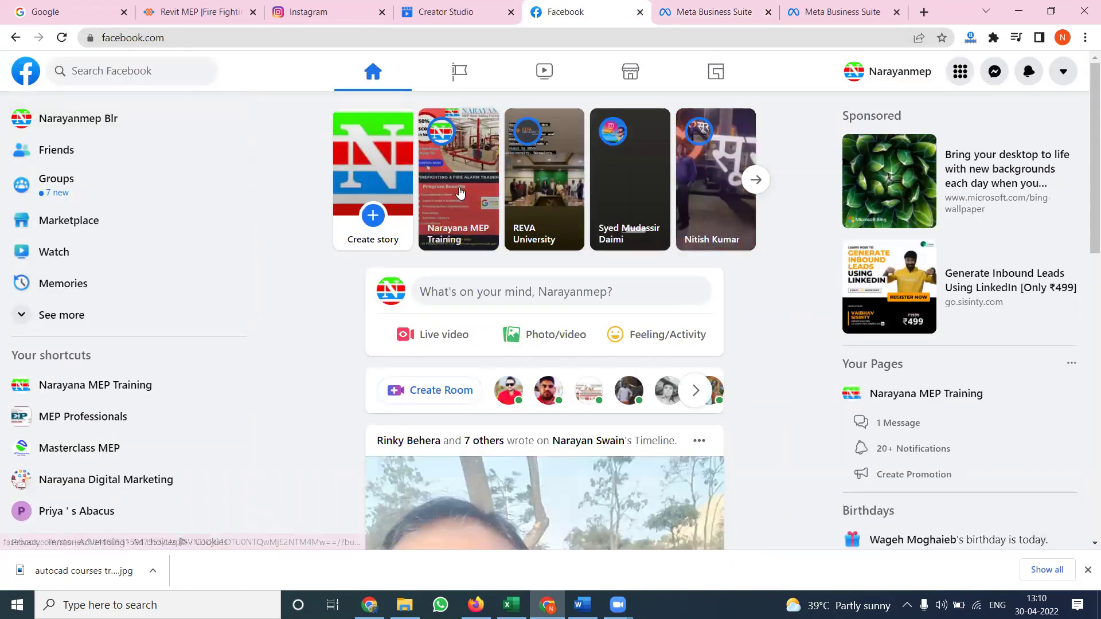
click(458, 186)
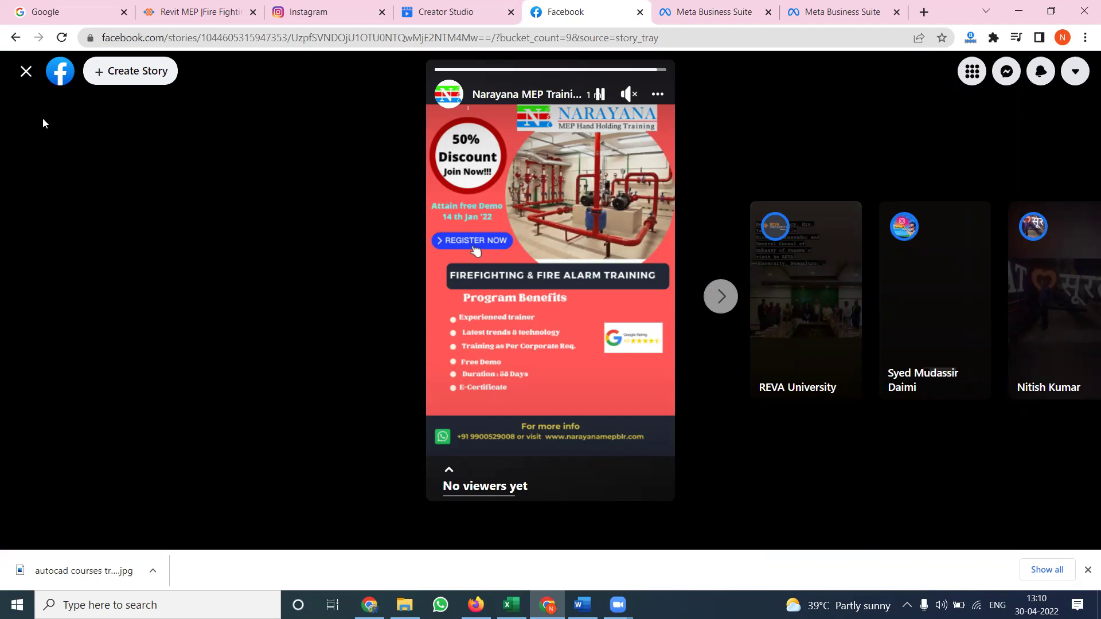
click(26, 71)
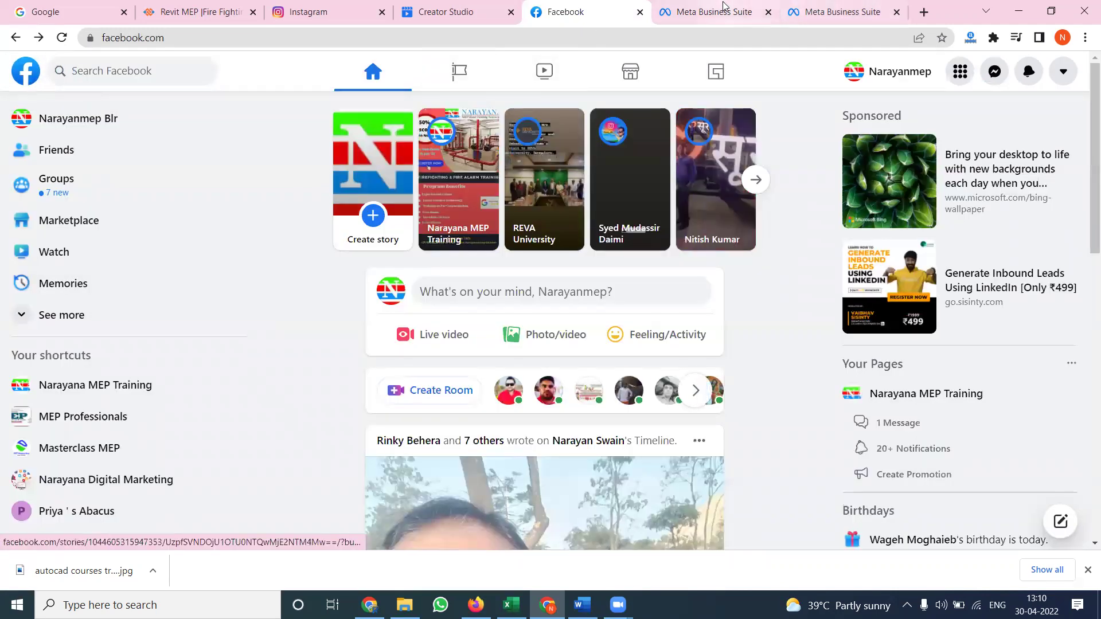
click(723, 12)
Step: Start a new Story from All tools and open the media file picker
mouse_move(27, 331)
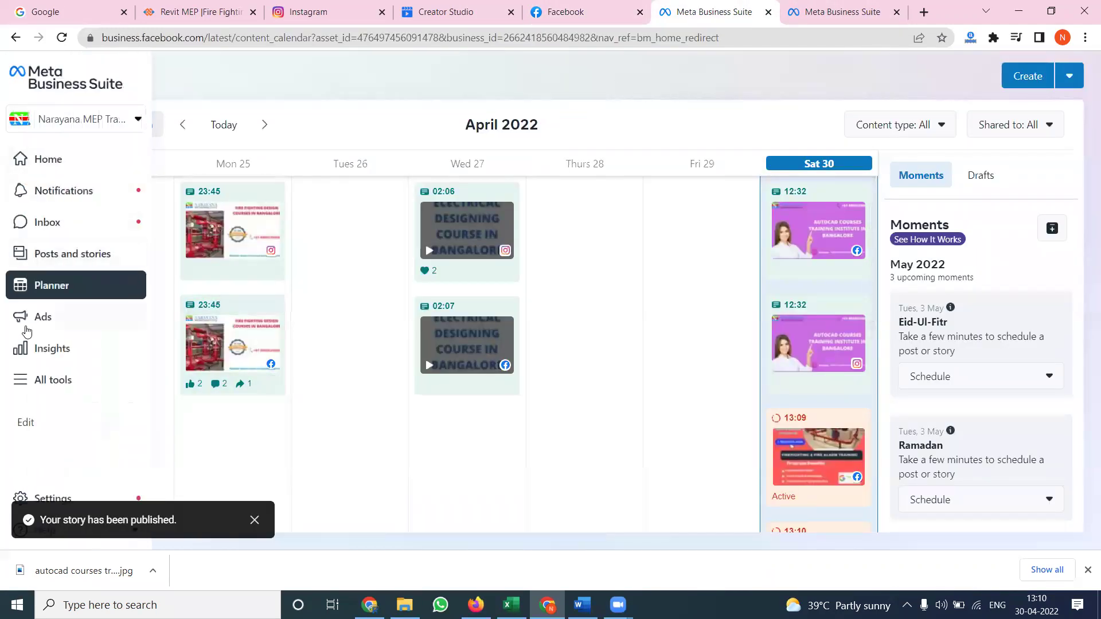
click(49, 382)
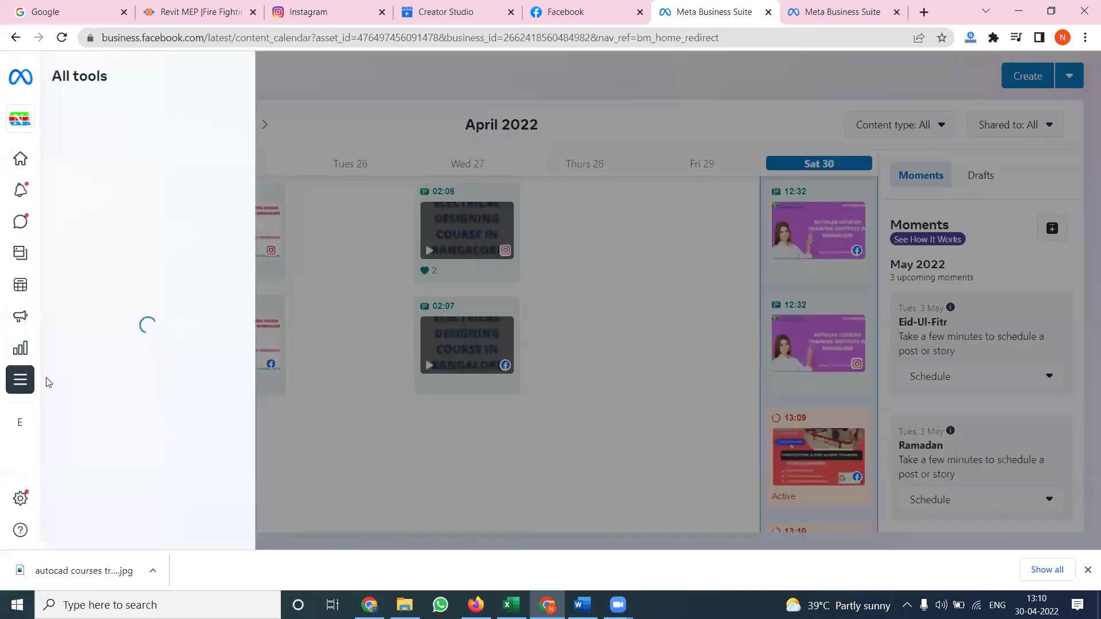
click(309, 181)
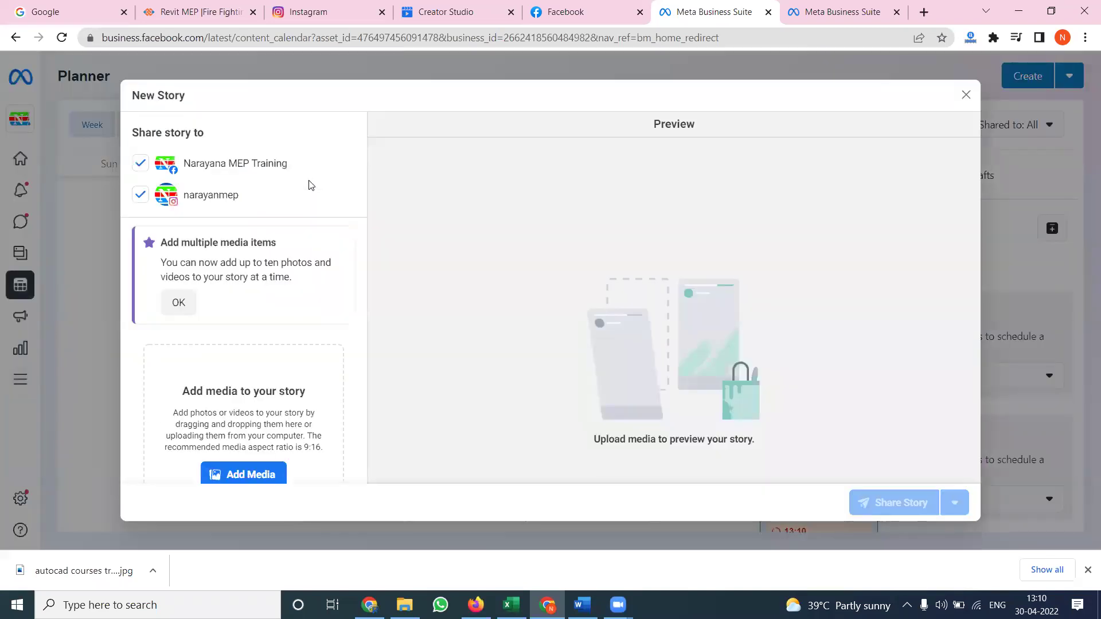
click(245, 475)
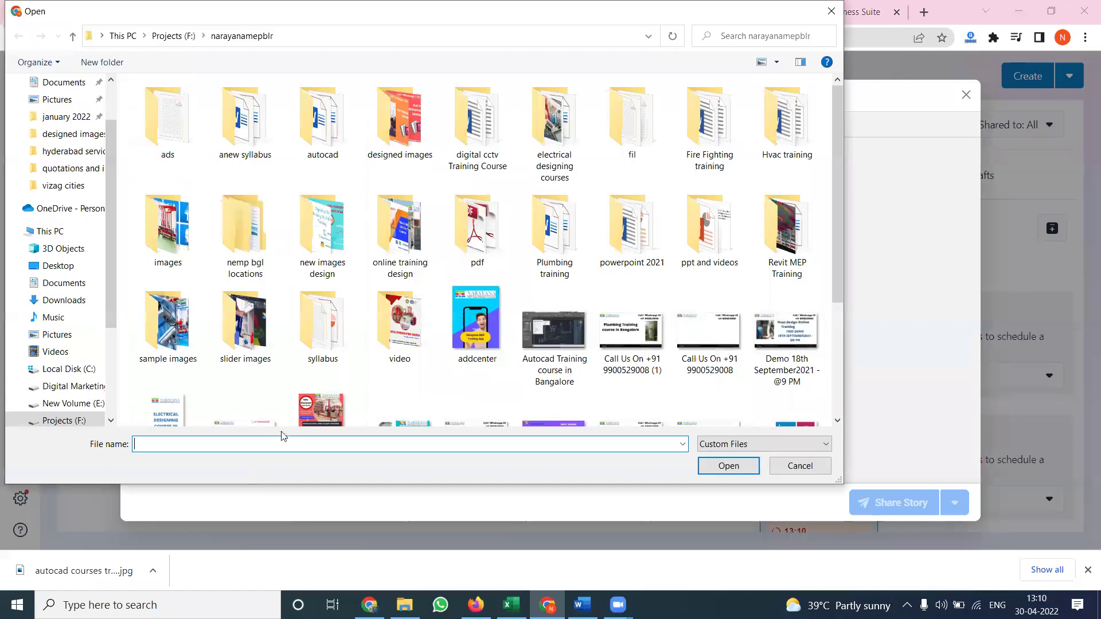
scroll(347, 387, down, 3)
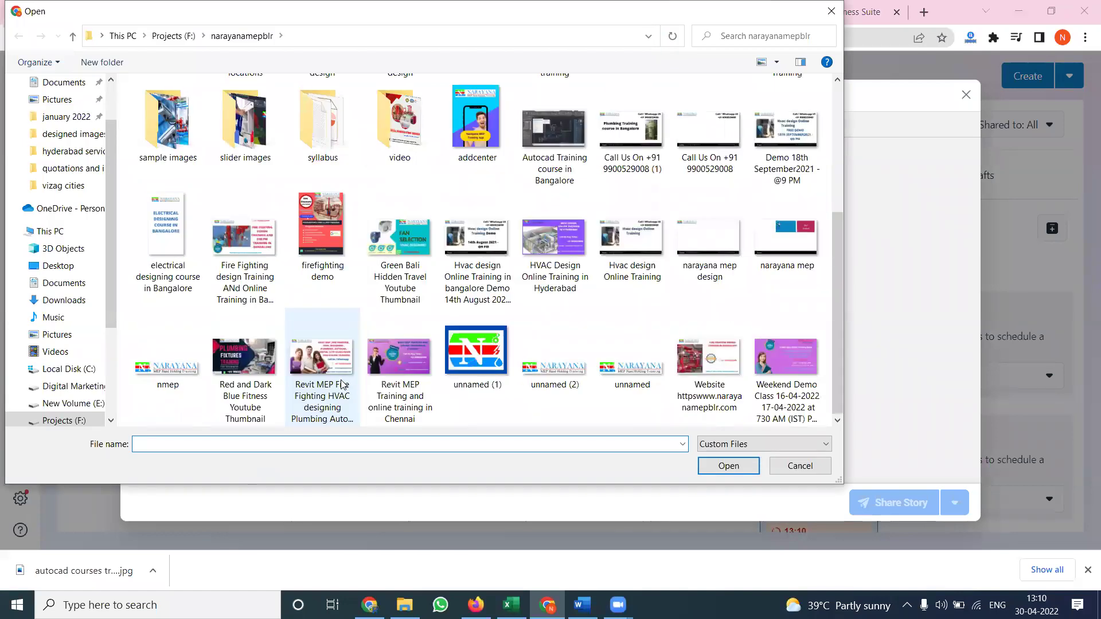
Step: Load the two Revit MEP and two HVAC design images and share the story
click(345, 380)
ctrl+click(386, 371)
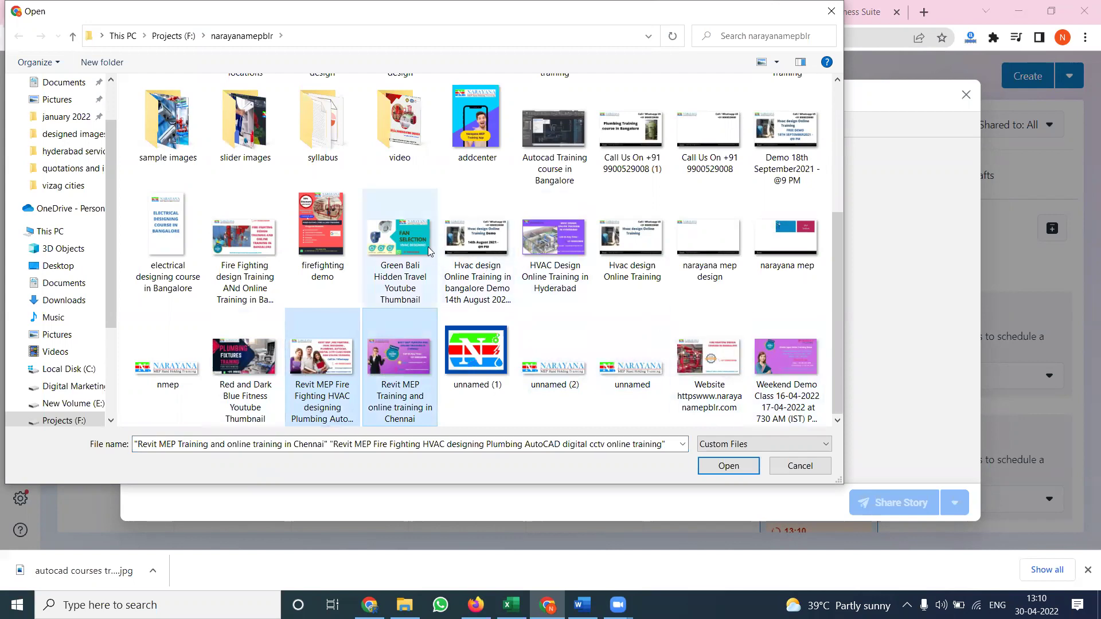
ctrl+click(463, 250)
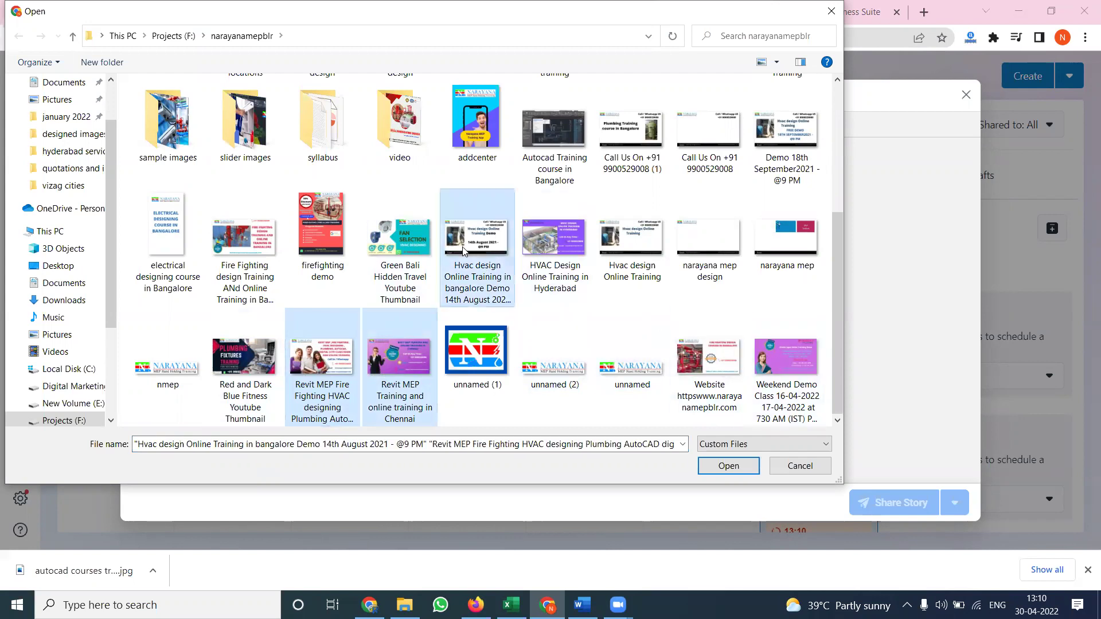
ctrl+click(566, 238)
click(735, 467)
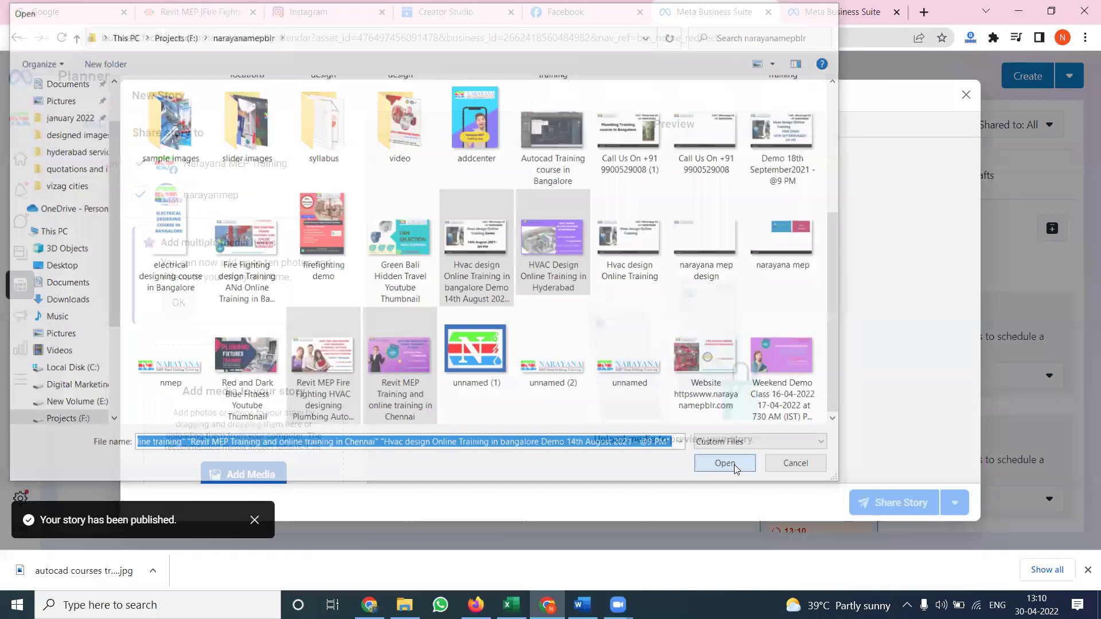
scroll(311, 273, down, 2)
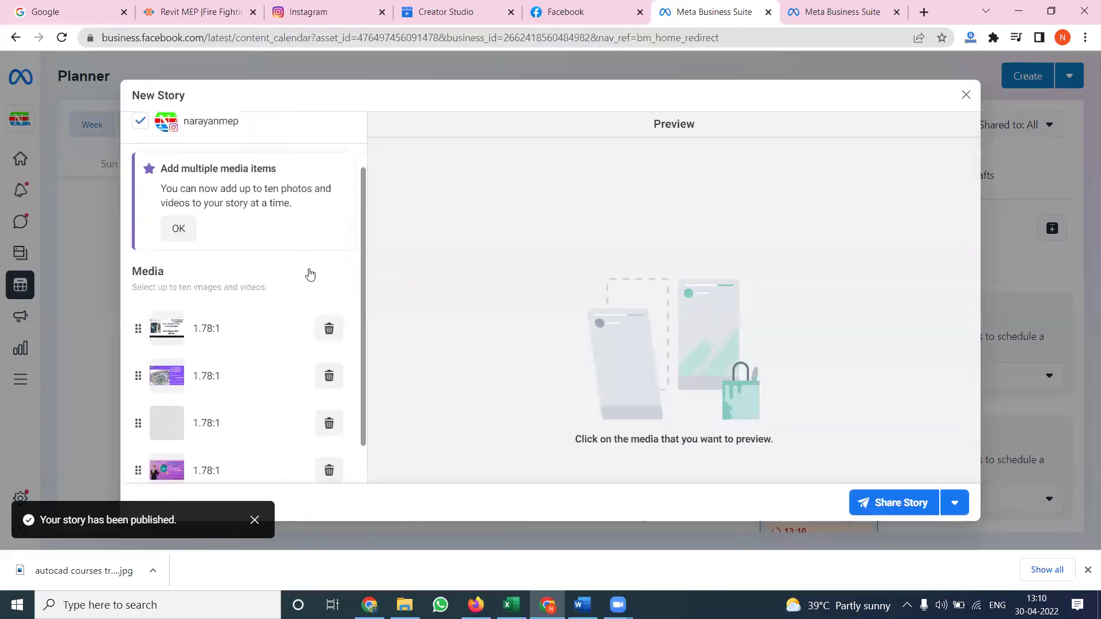
click(886, 500)
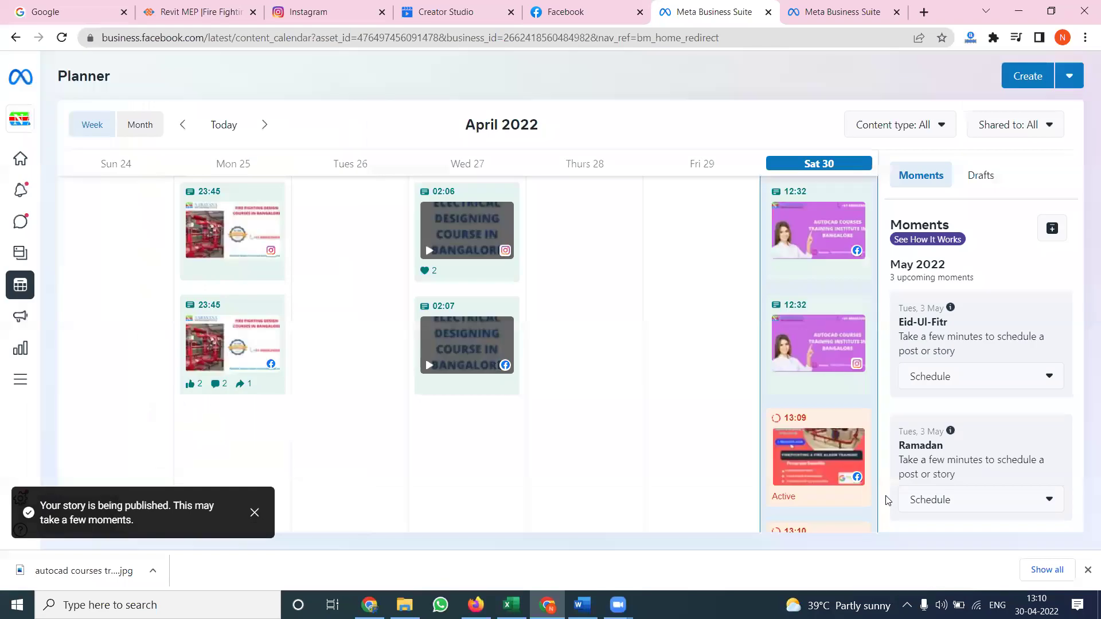
Step: Reload the Facebook feed, open all stories, and view the Narayana MEP Training story
click(536, 10)
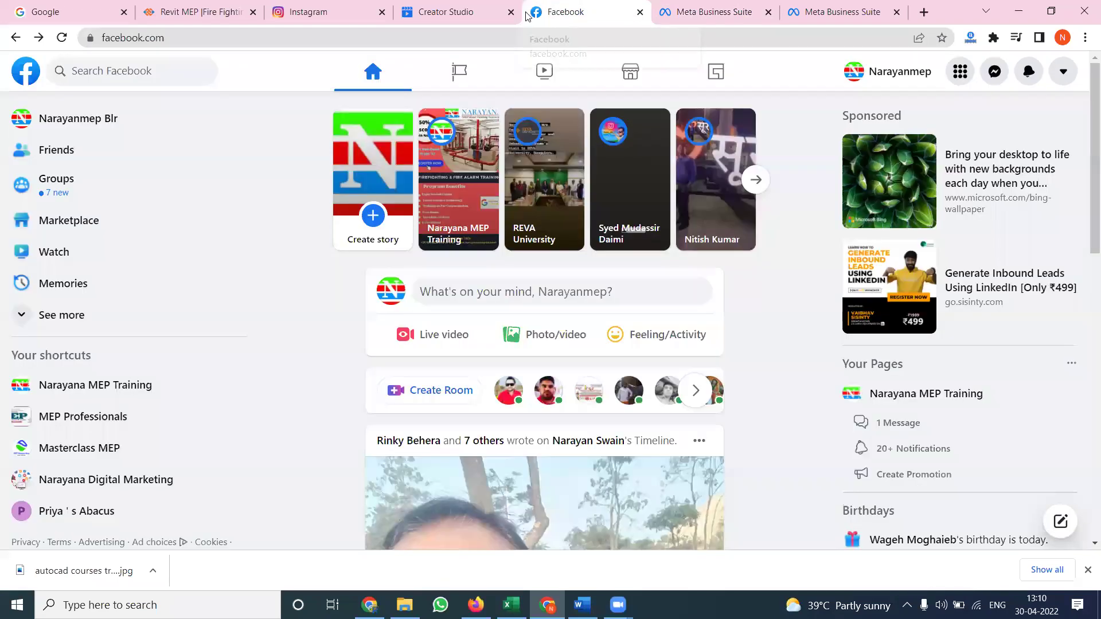
click(60, 31)
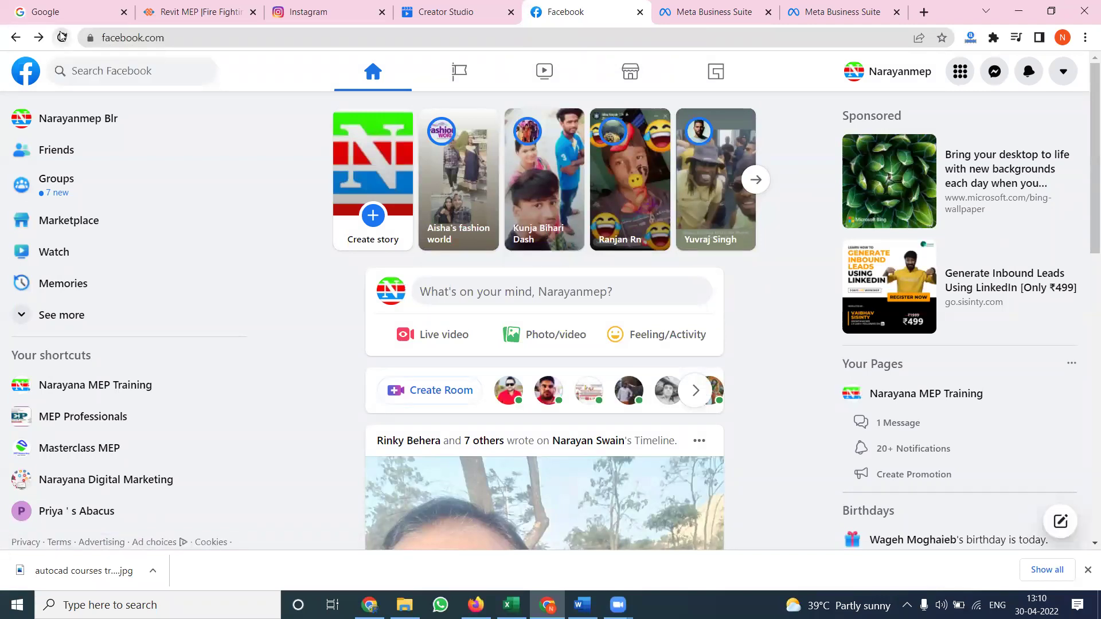
click(61, 36)
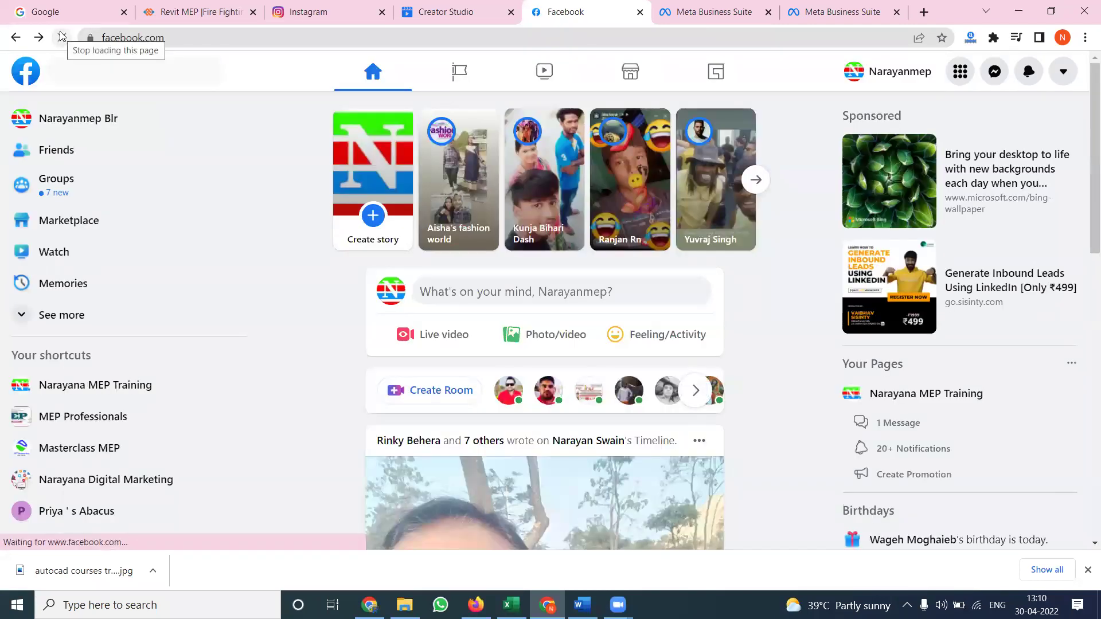
click(762, 180)
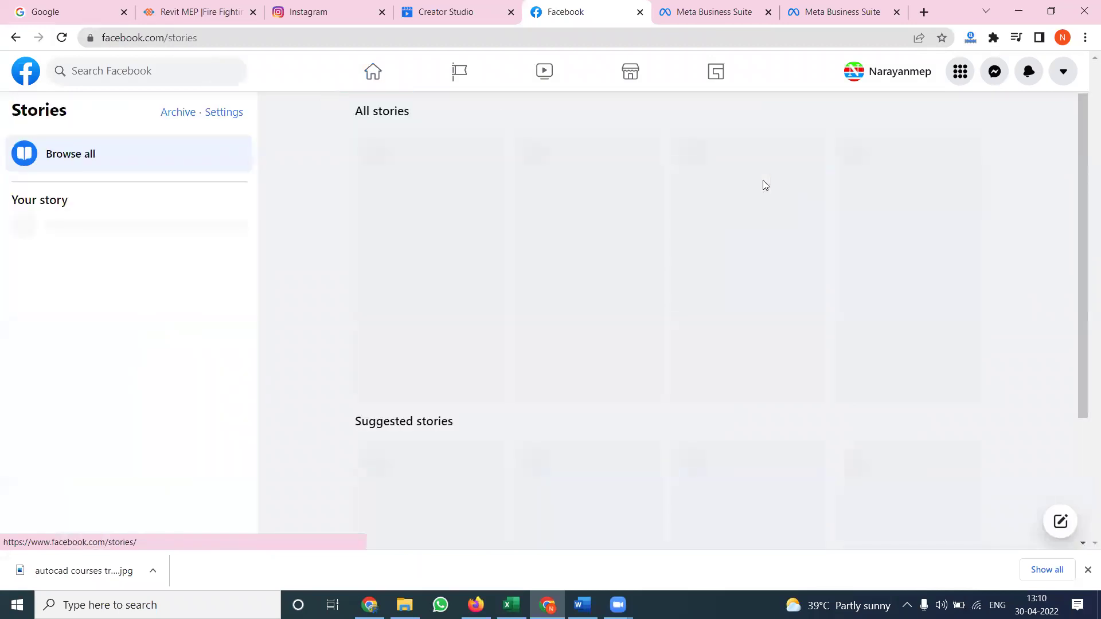
scroll(443, 304, down, 13)
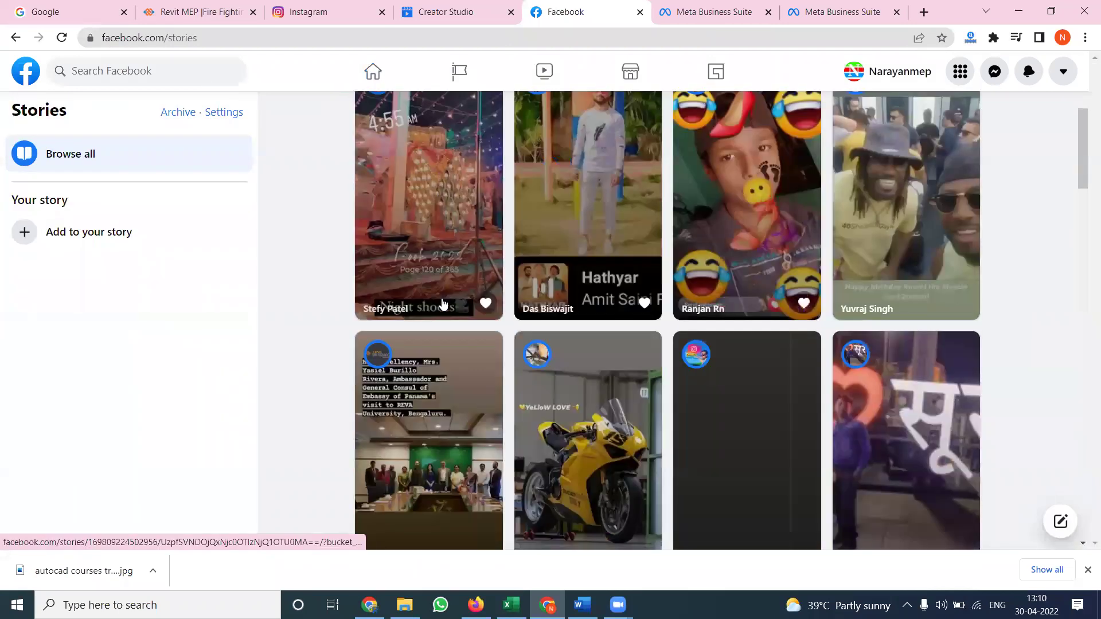
scroll(444, 304, down, 10)
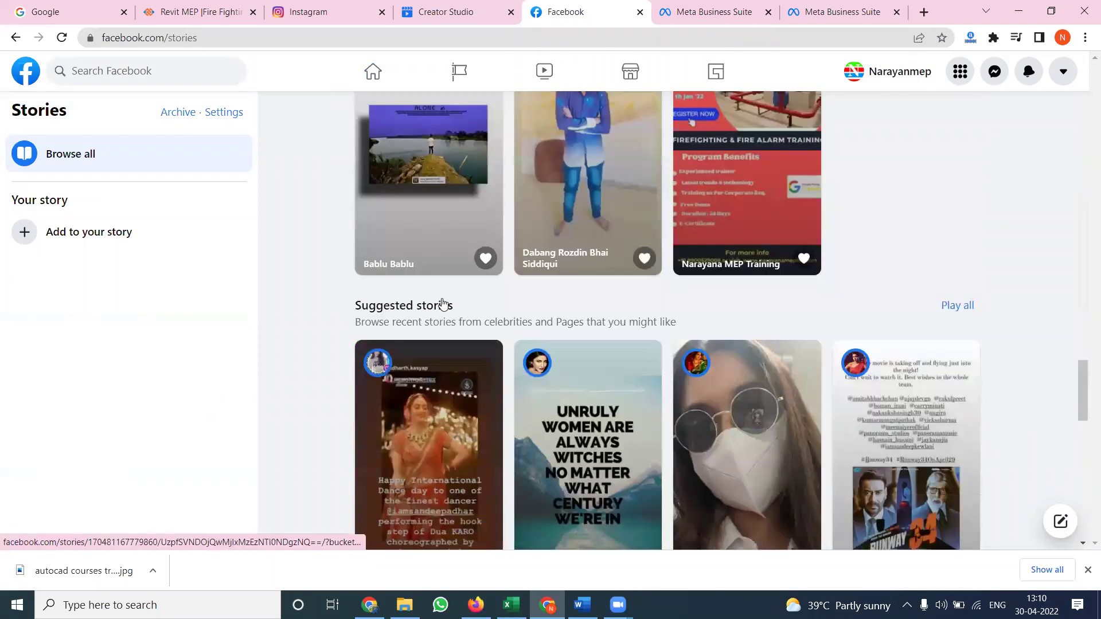
scroll(711, 480, up, 5)
click(762, 478)
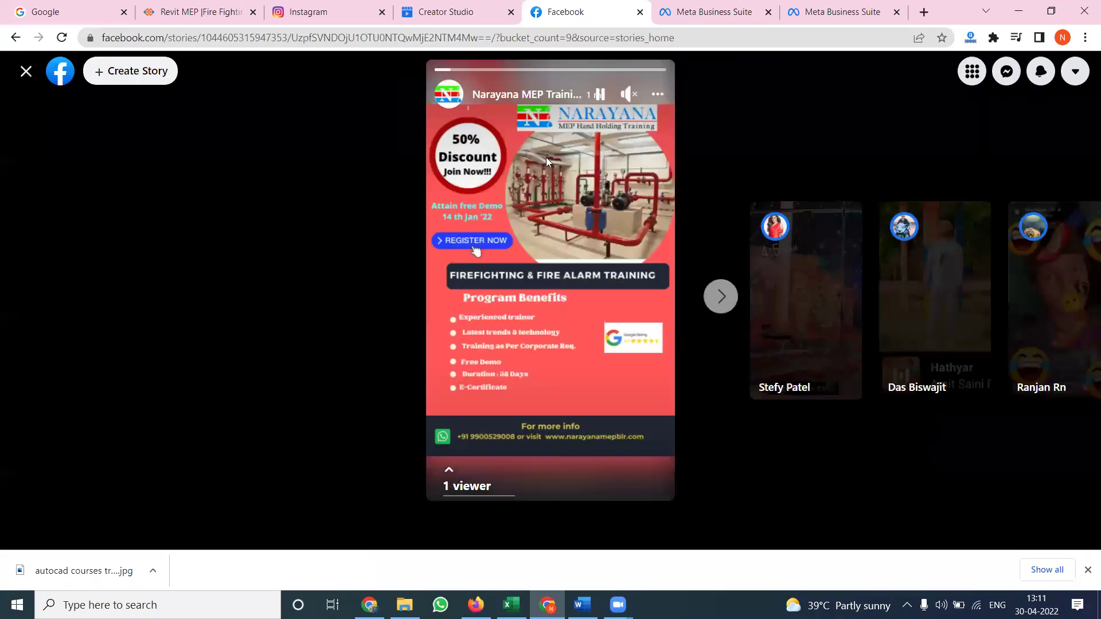
click(724, 295)
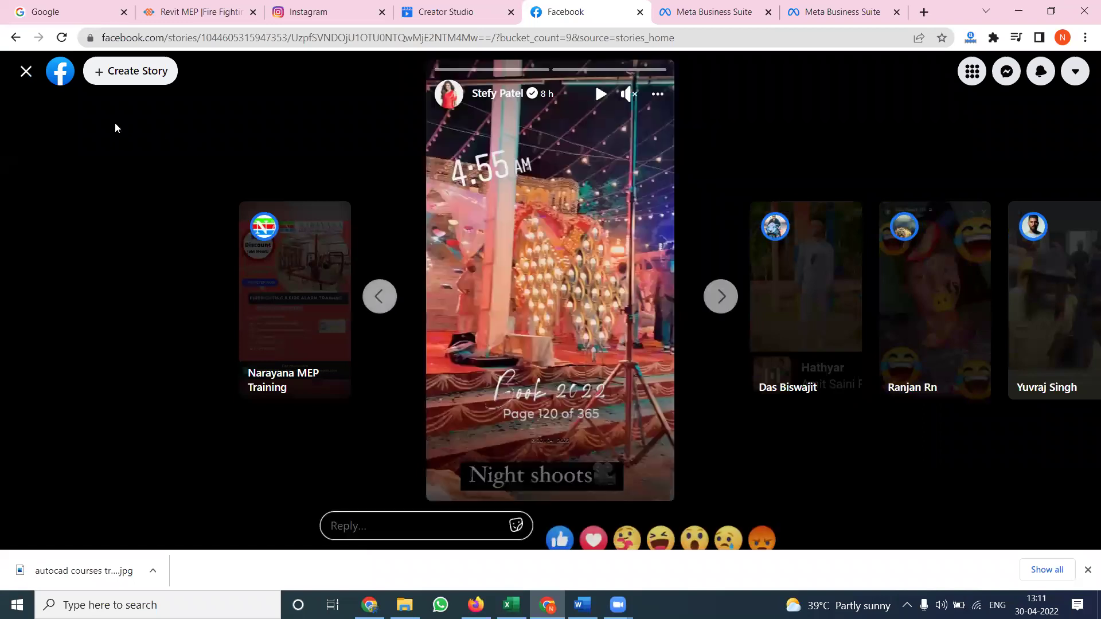
click(20, 75)
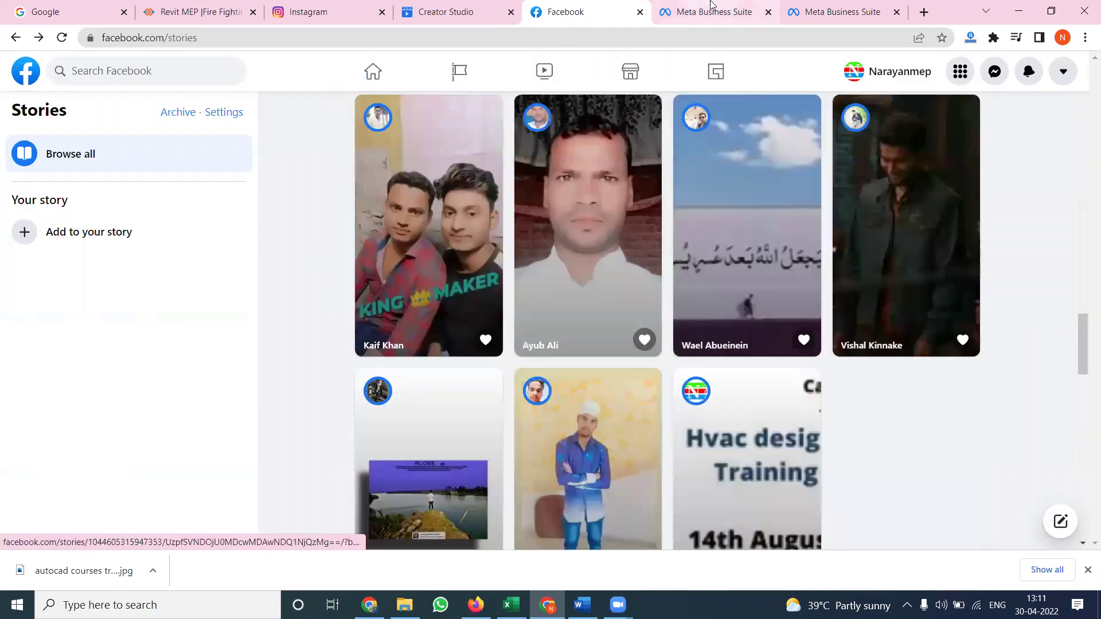
Step: Return to the Facebook home feed and reload it, then switch back to the Meta Business Suite Planner
click(709, 8)
click(604, 8)
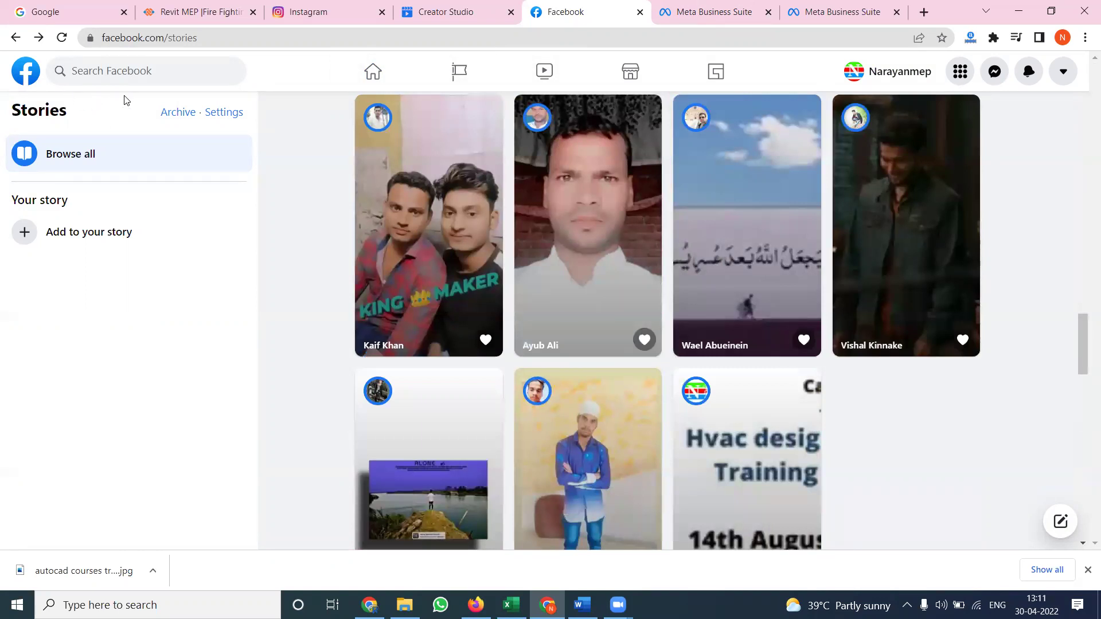
click(369, 73)
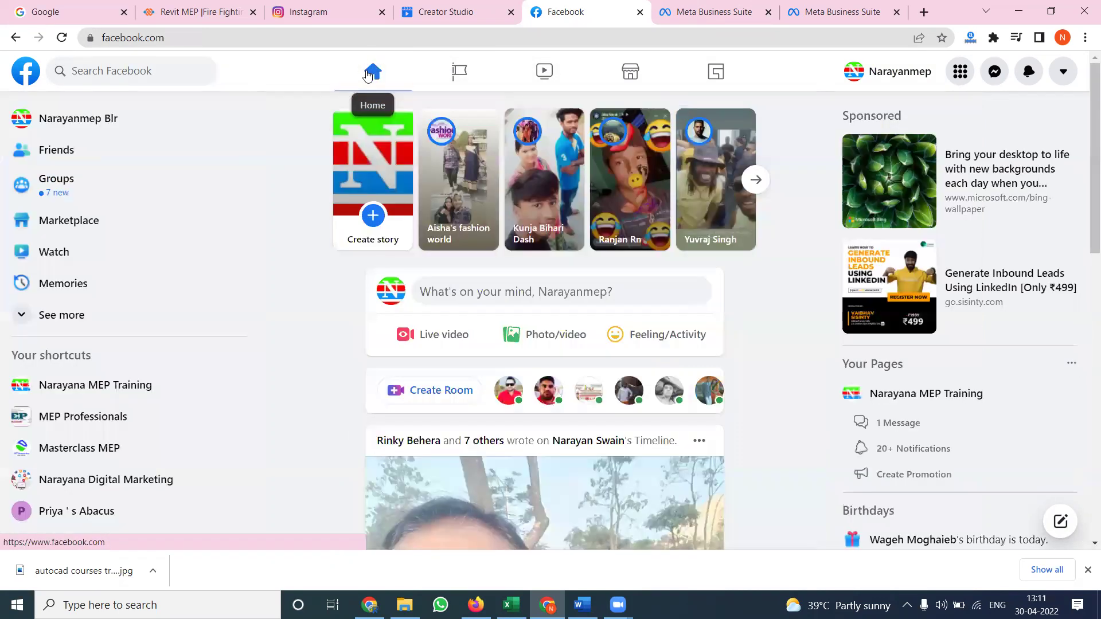
click(63, 38)
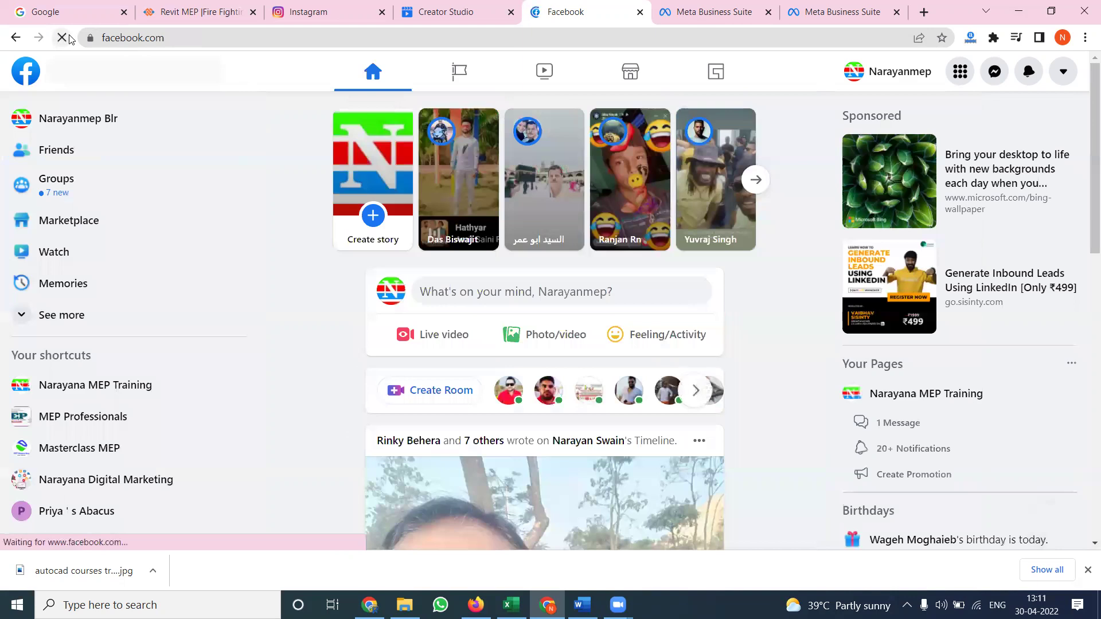
scroll(385, 251, down, 10)
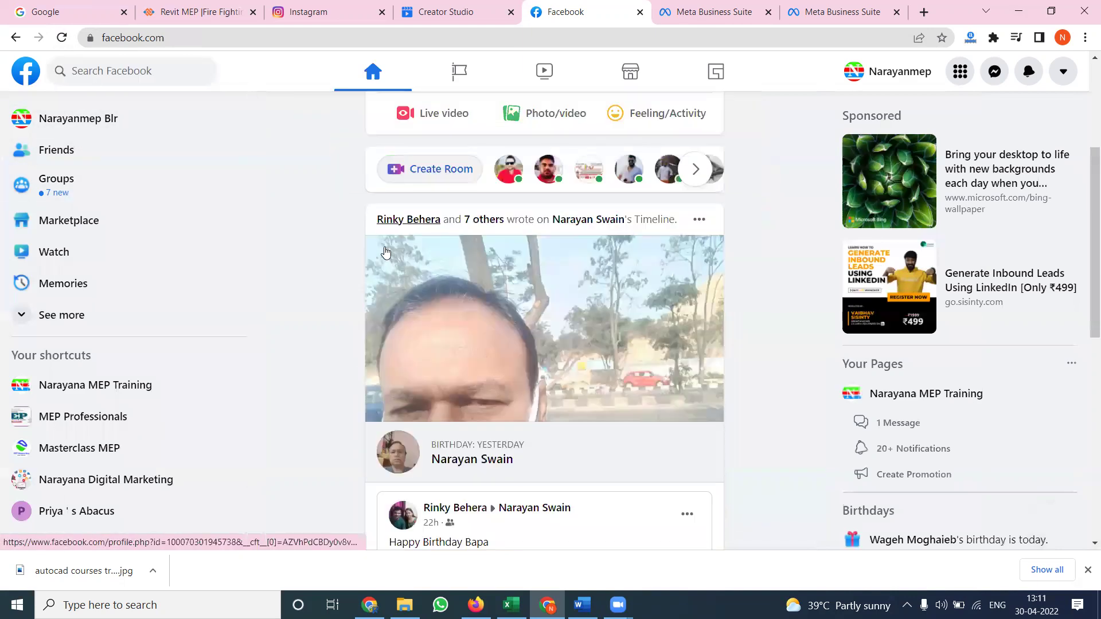
scroll(385, 251, down, 3)
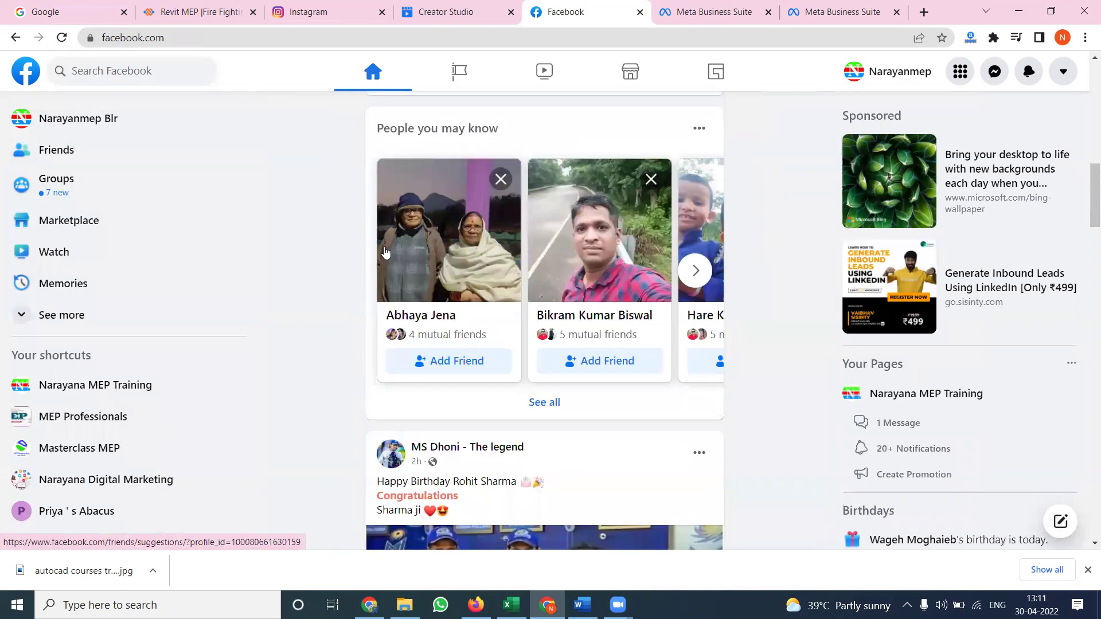
scroll(386, 251, up, 3)
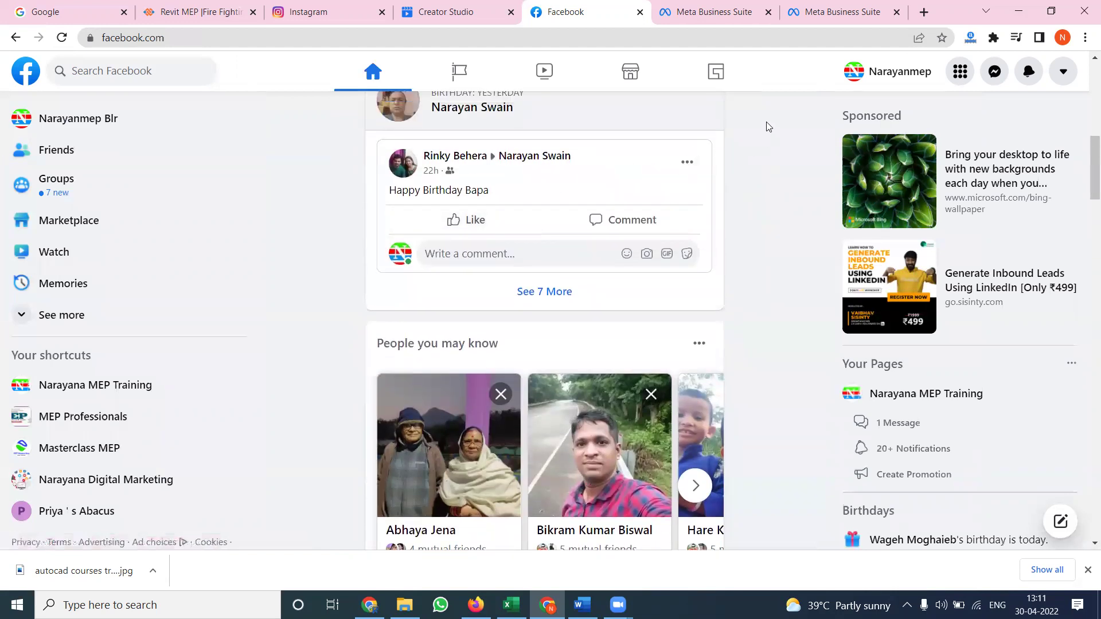
click(704, 4)
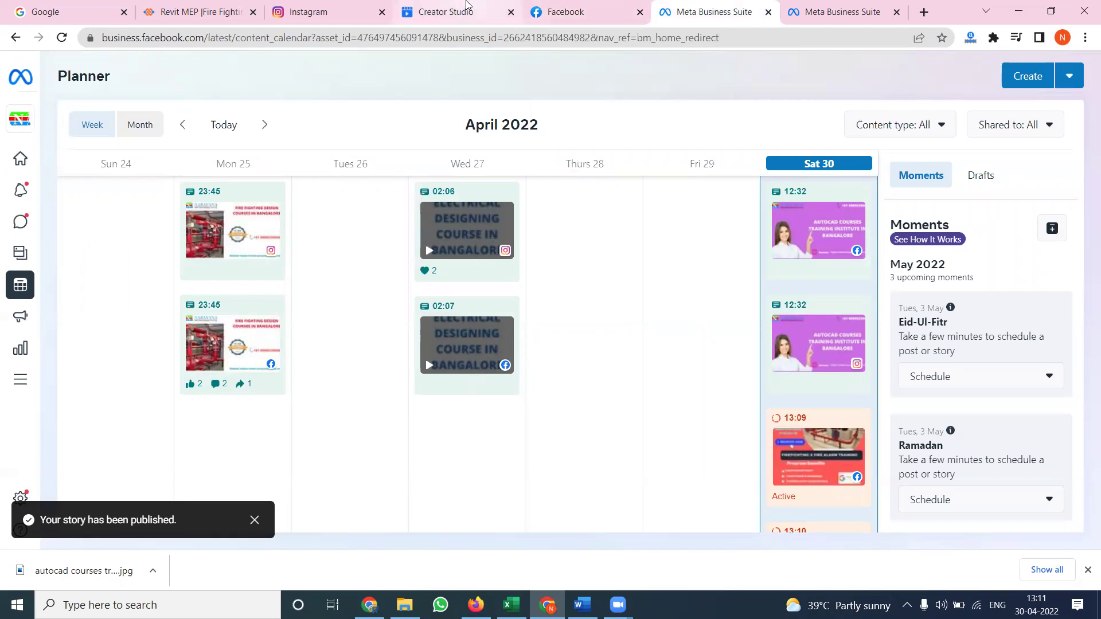
Step: In Creator Studio, start a Narayana MEP Training photo story using the HVAC Design Online Training in Hyderabad image
click(442, 10)
click(503, 70)
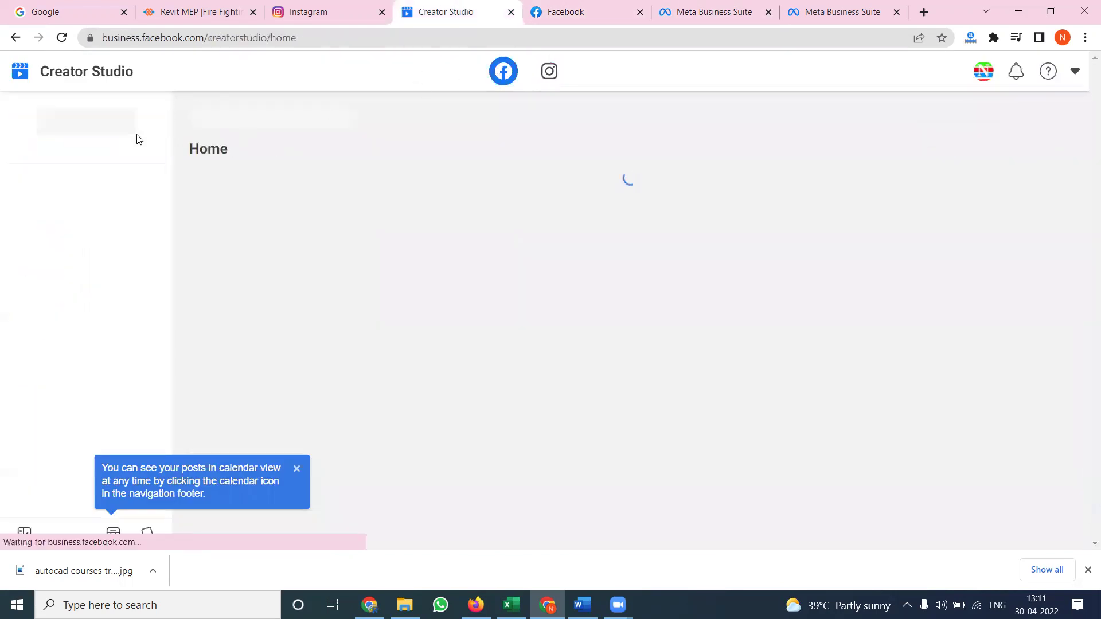
click(87, 129)
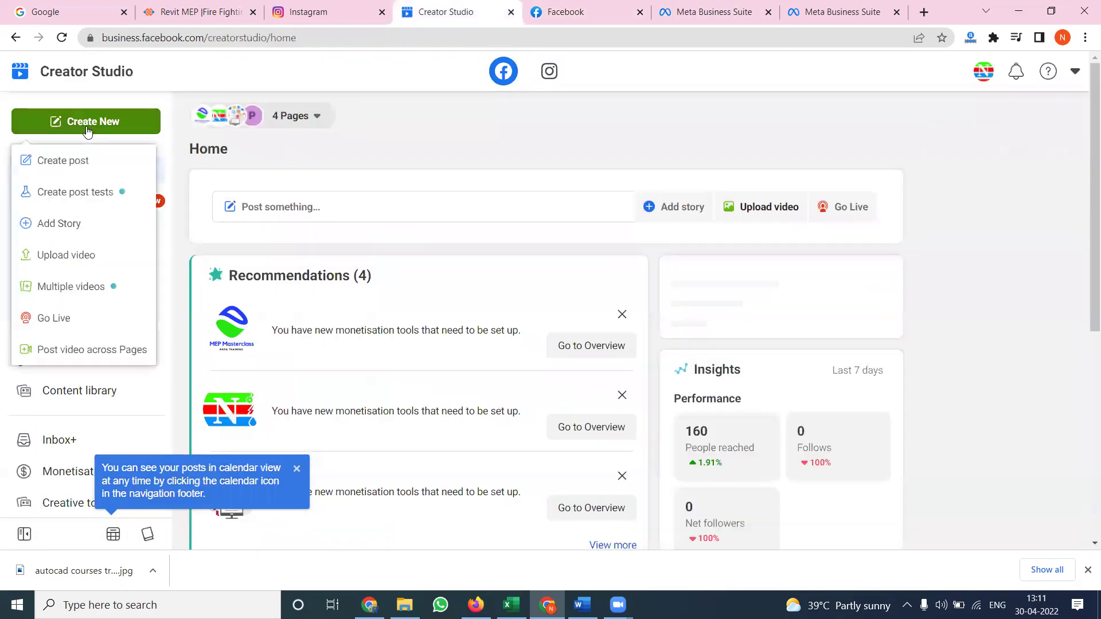
click(72, 229)
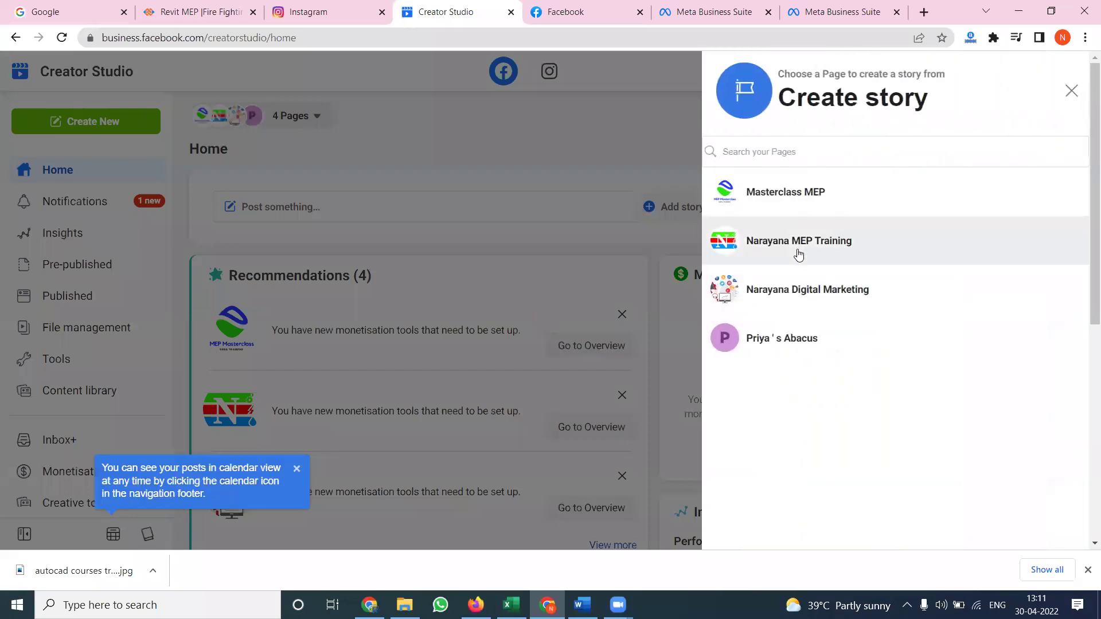
click(797, 244)
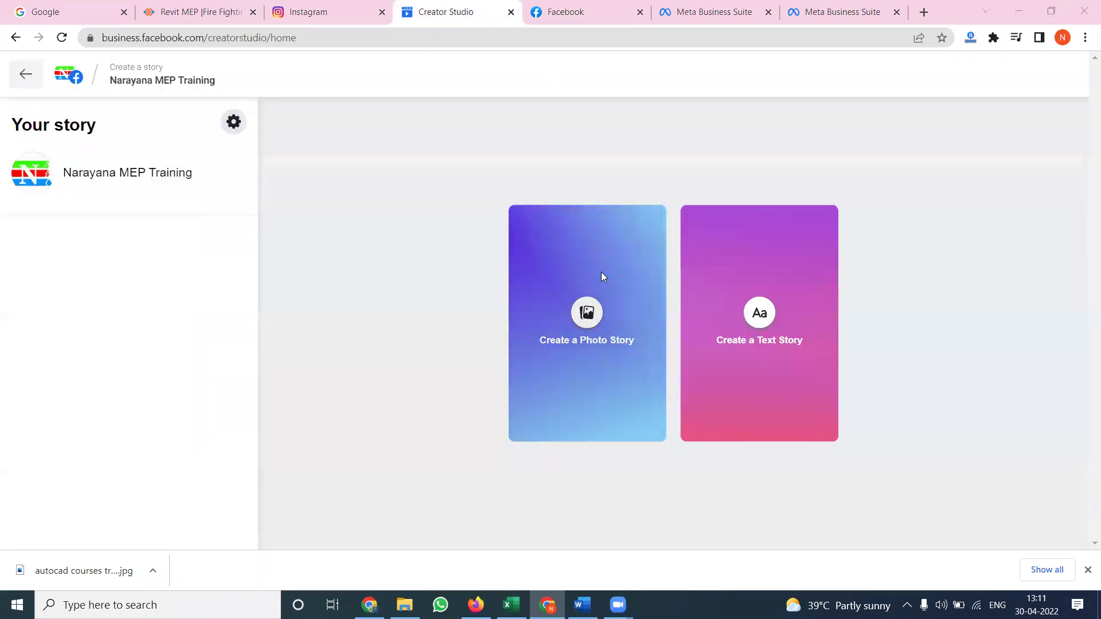
click(601, 276)
scroll(601, 272, down, 3)
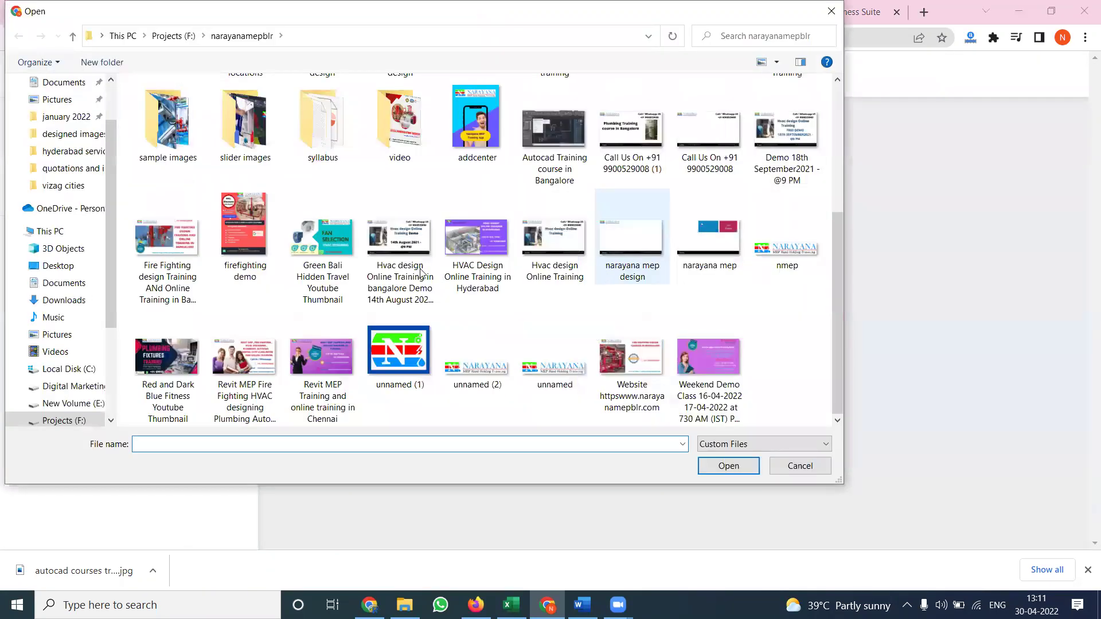
double_click(466, 259)
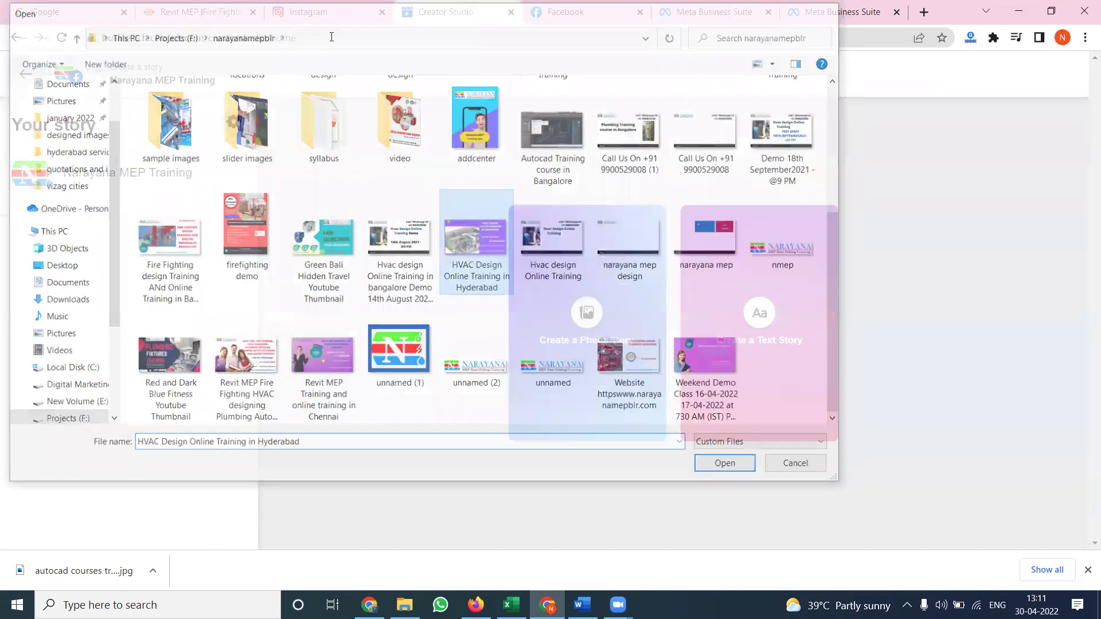
Step: Add a See More button linking to the company website and share the story
click(209, 12)
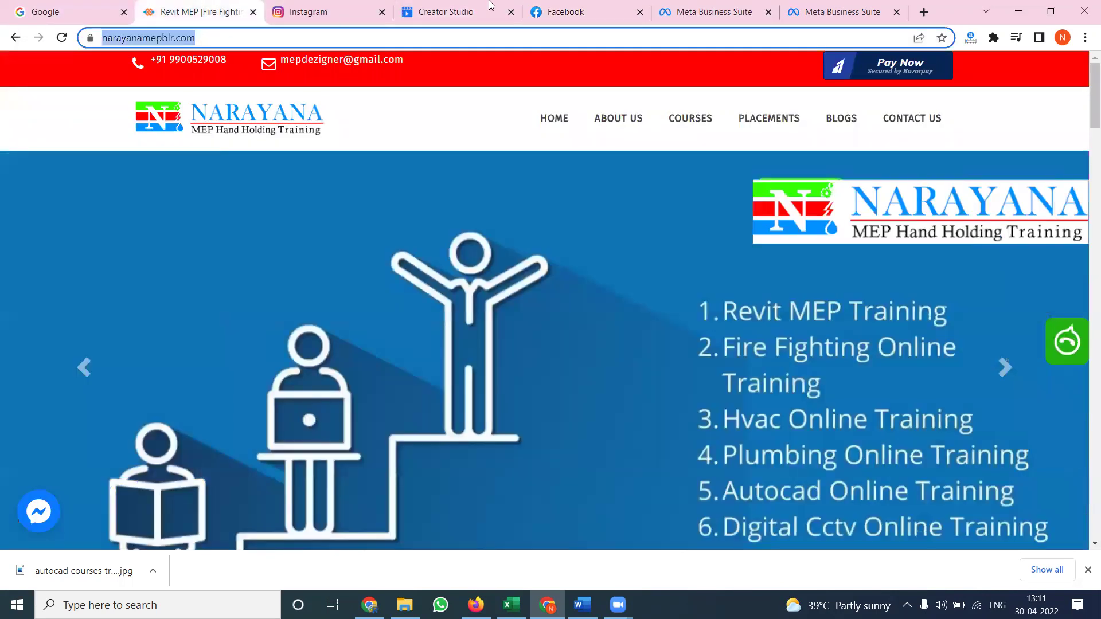
click(446, 12)
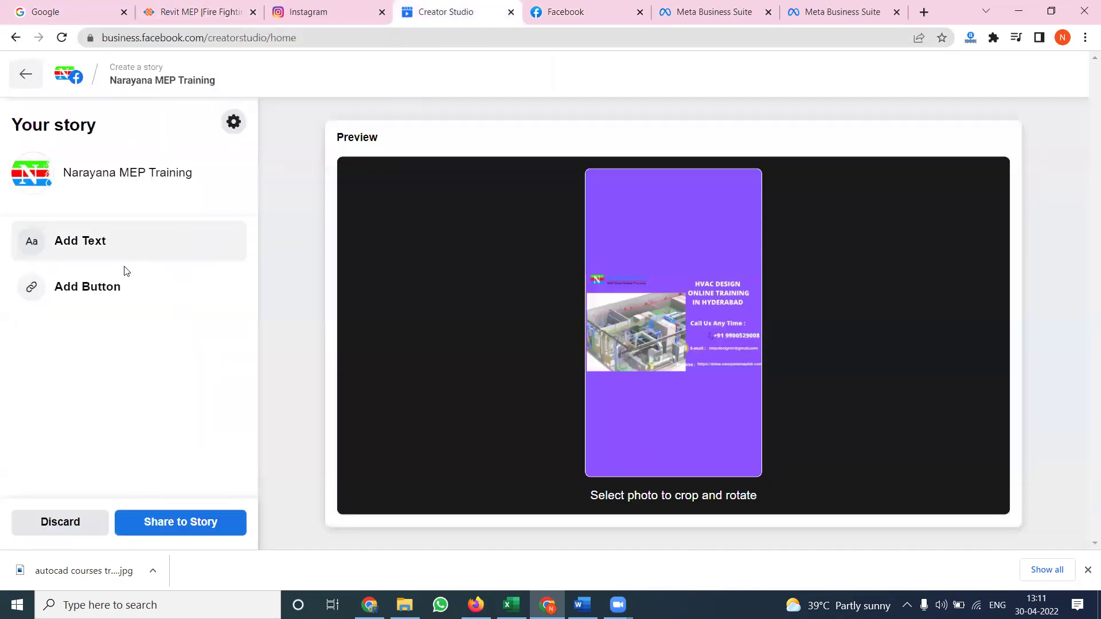
click(123, 275)
click(132, 375)
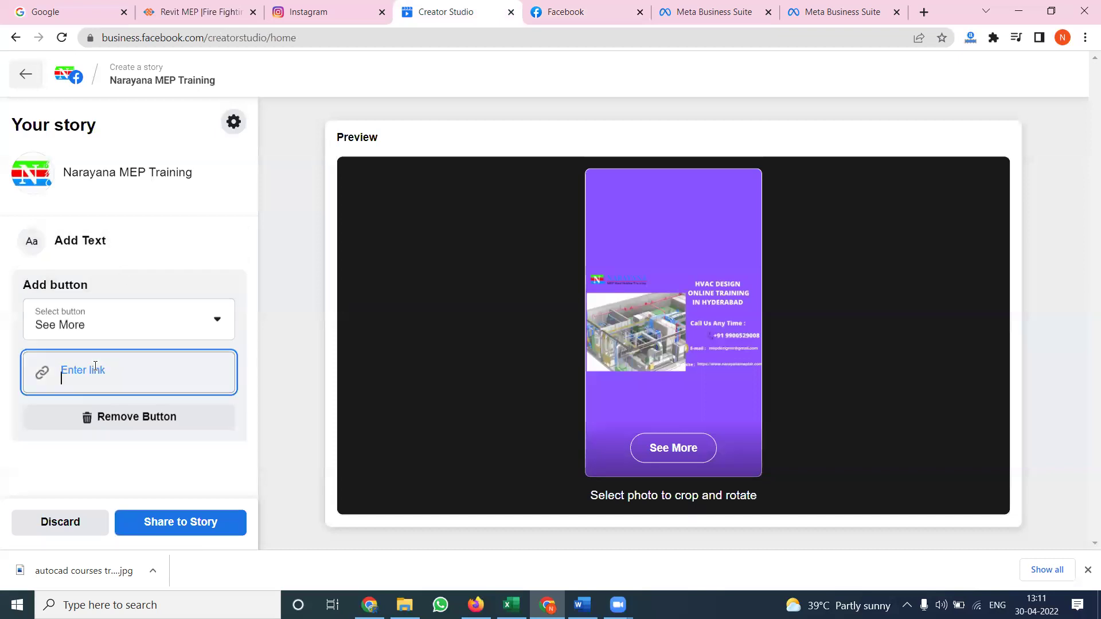
text(https://www.narayanamepblr.com/)
click(197, 519)
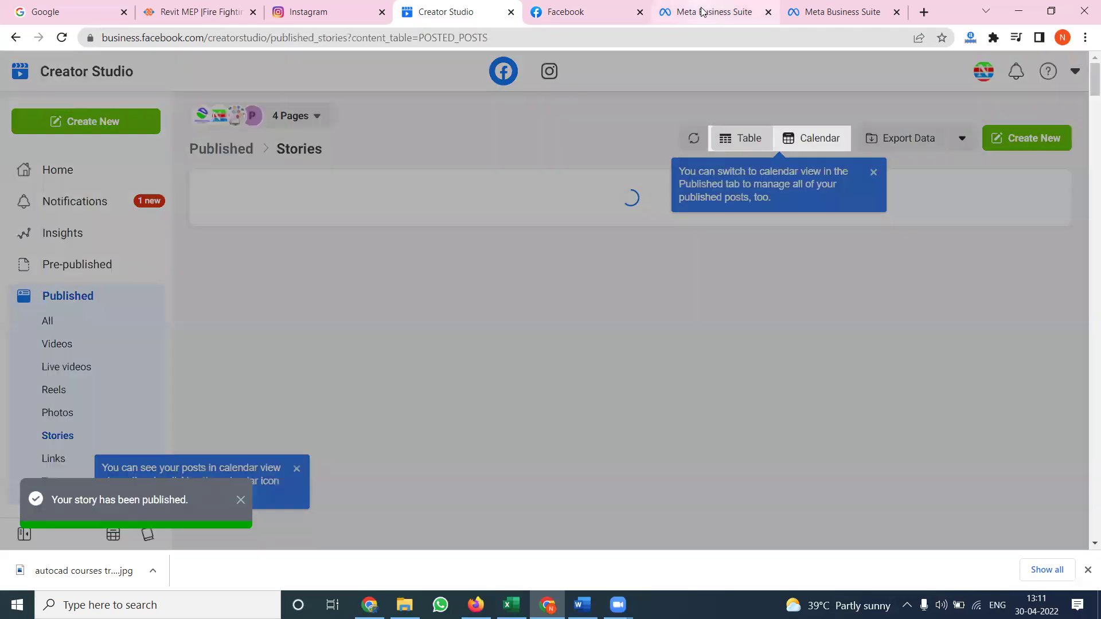
click(701, 11)
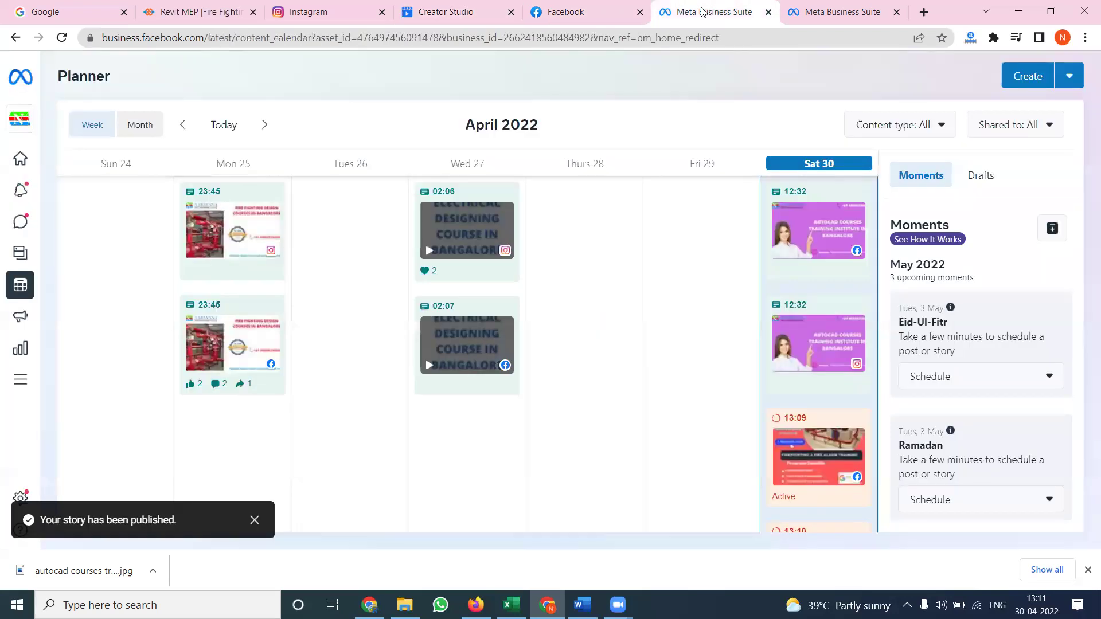
Step: Start a new story in Meta Business Suite and browse to the designed images folder
click(54, 383)
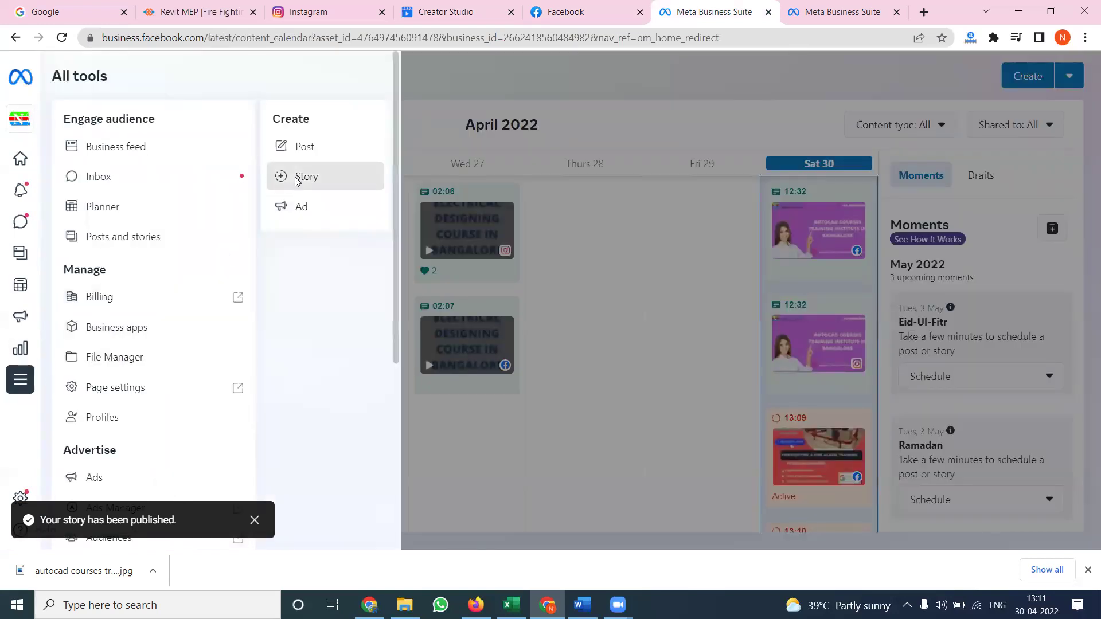
click(298, 178)
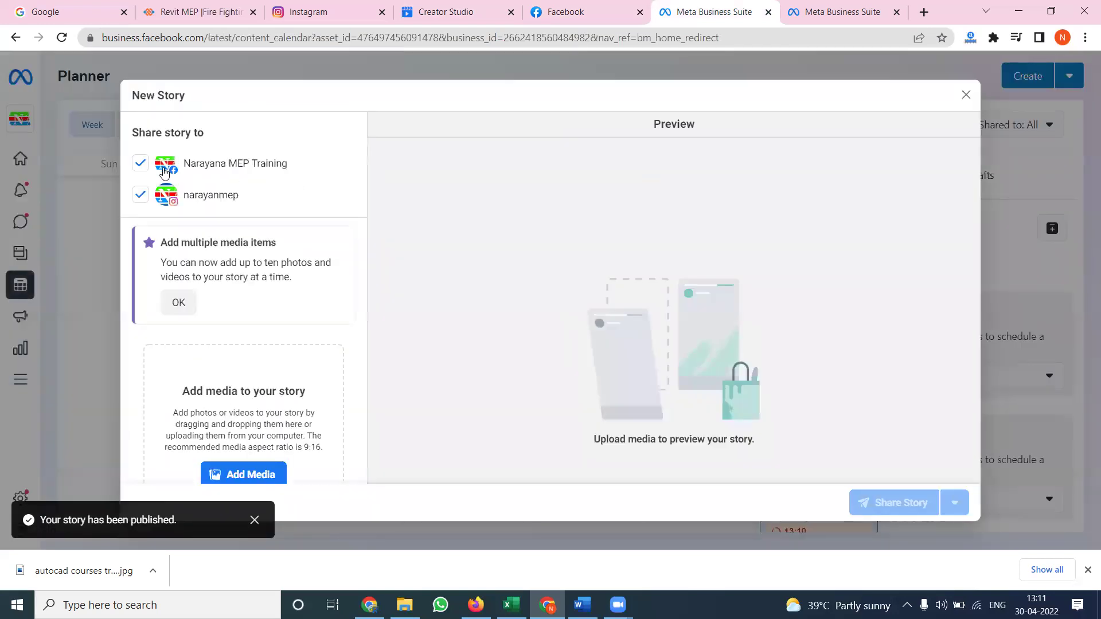
click(232, 471)
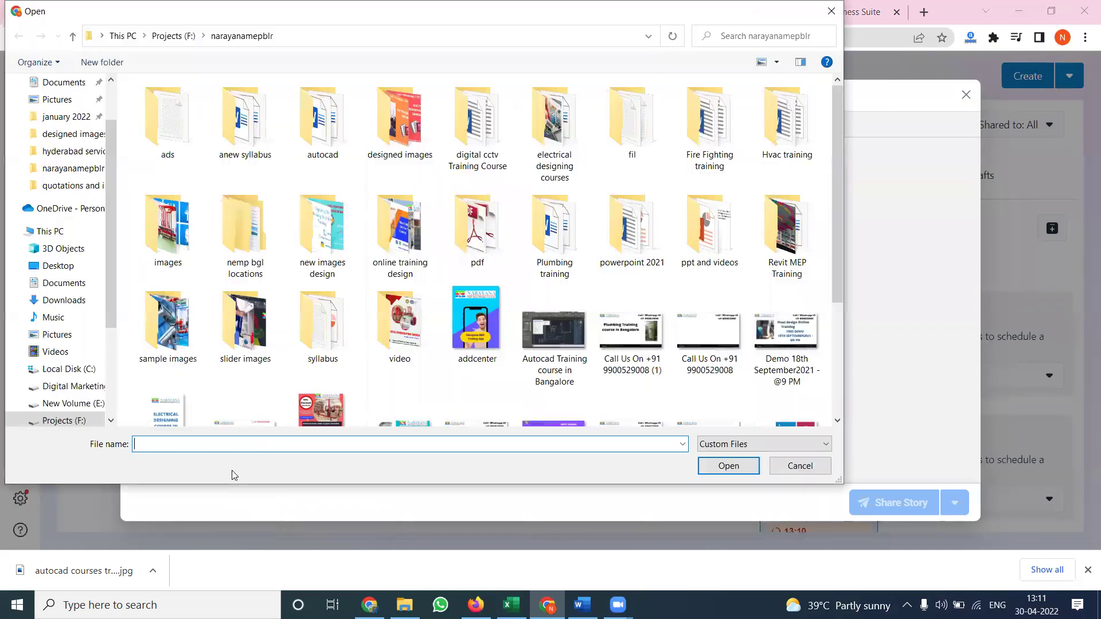
scroll(447, 335, down, 3)
scroll(411, 149, up, 3)
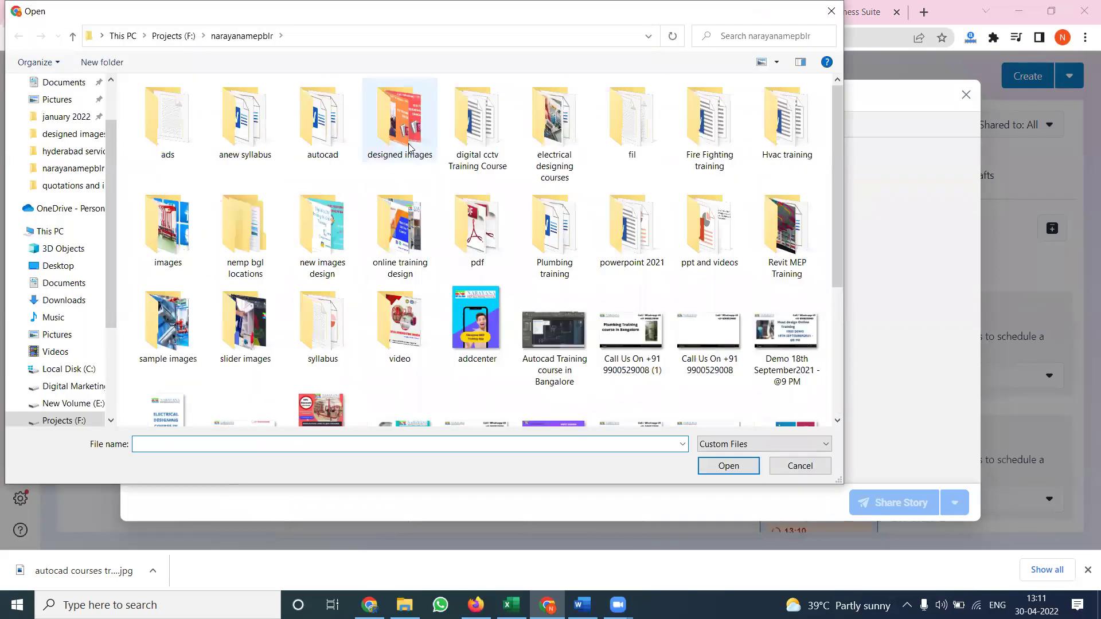
double_click(412, 144)
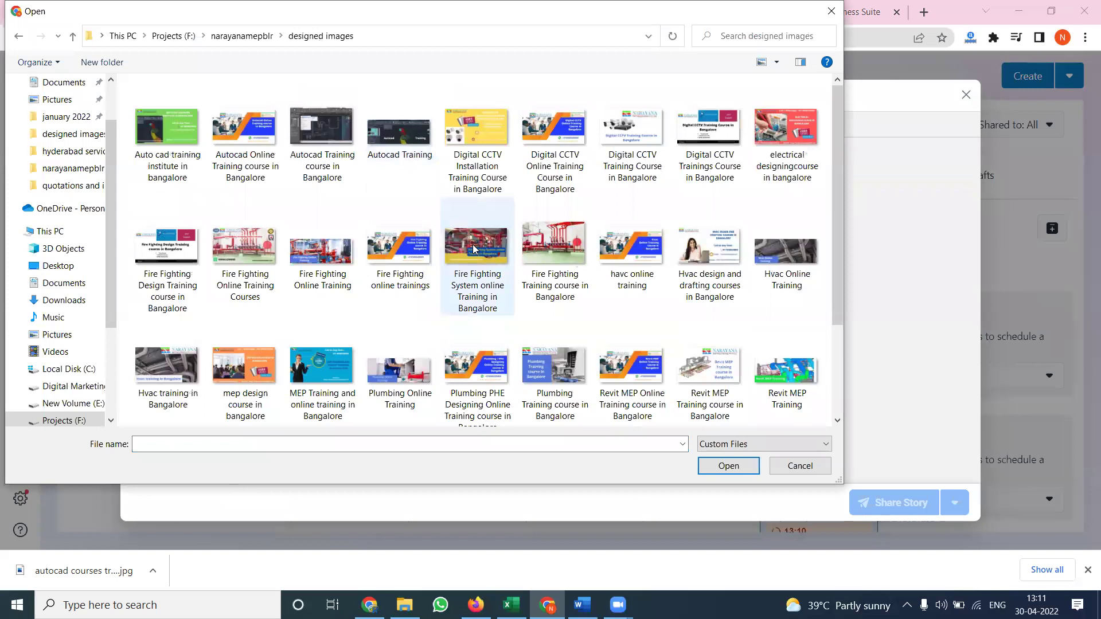
Step: Select the MEP Training, Fire Fighting Training course and electrical designing images and upload them
click(320, 369)
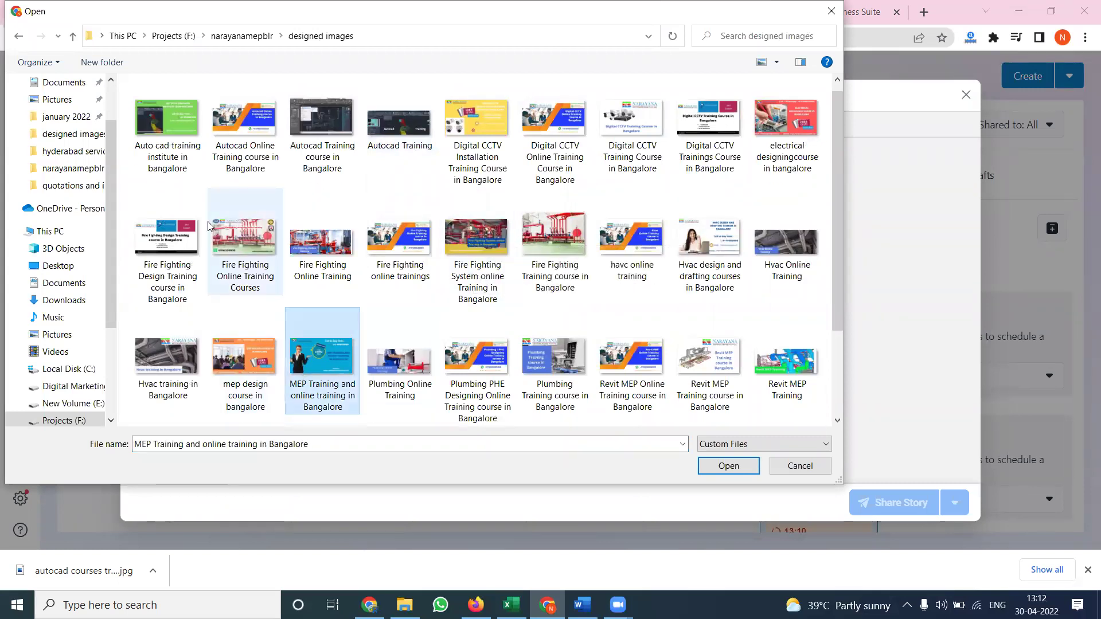
ctrl+click(182, 170)
ctrl+click(304, 332)
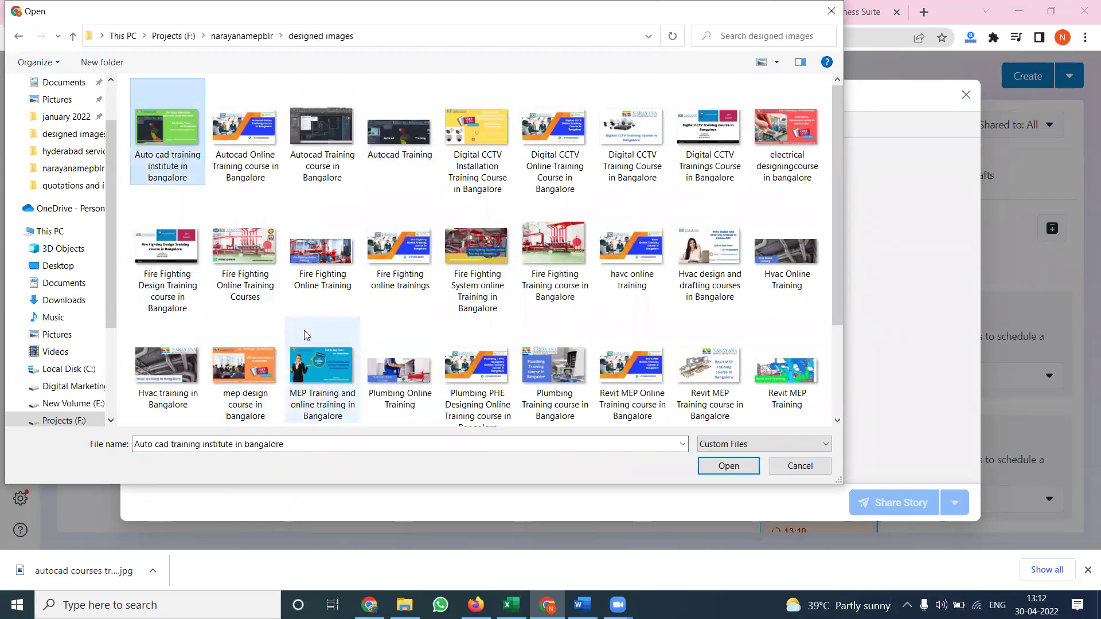
click(312, 360)
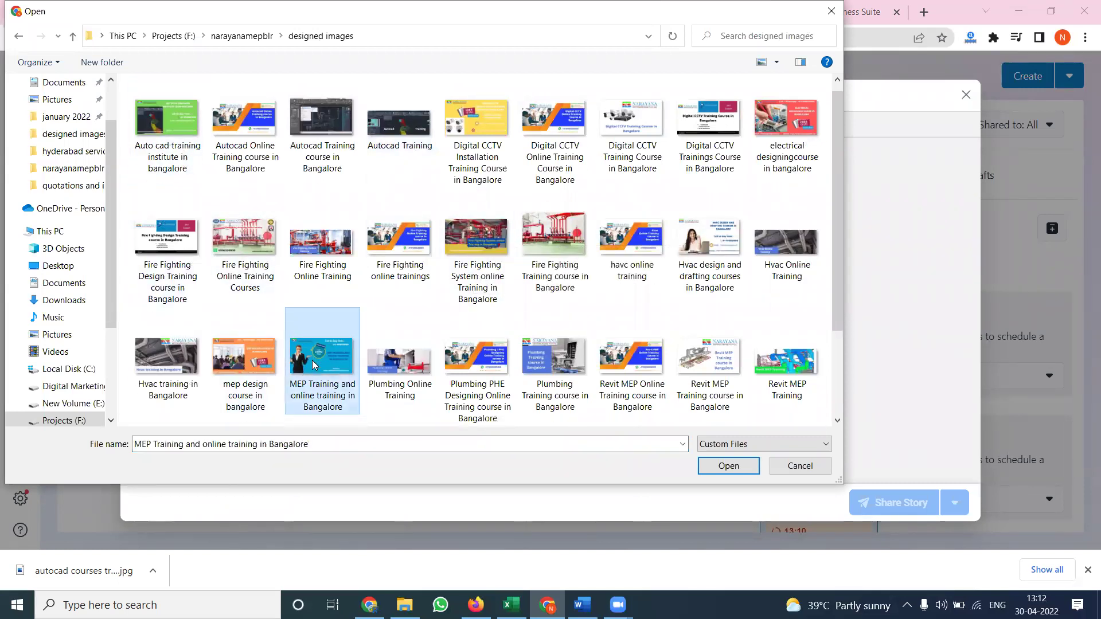
ctrl+click(565, 254)
ctrl+click(784, 144)
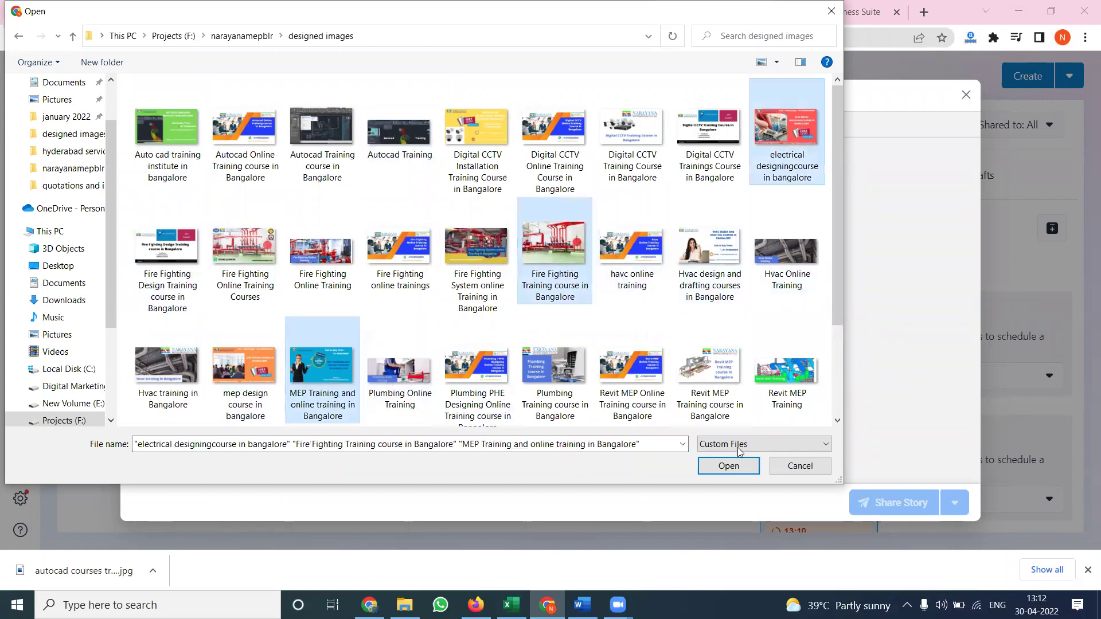
click(728, 465)
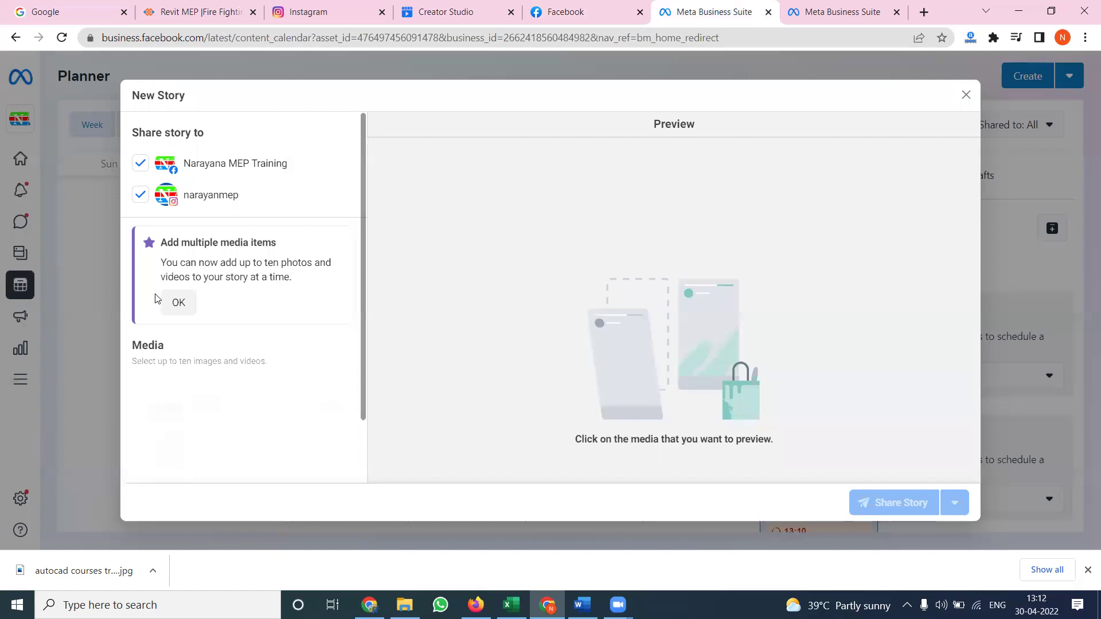
Step: Dismiss the multiple media tip, try scheduling the story, then cancel scheduling
click(178, 302)
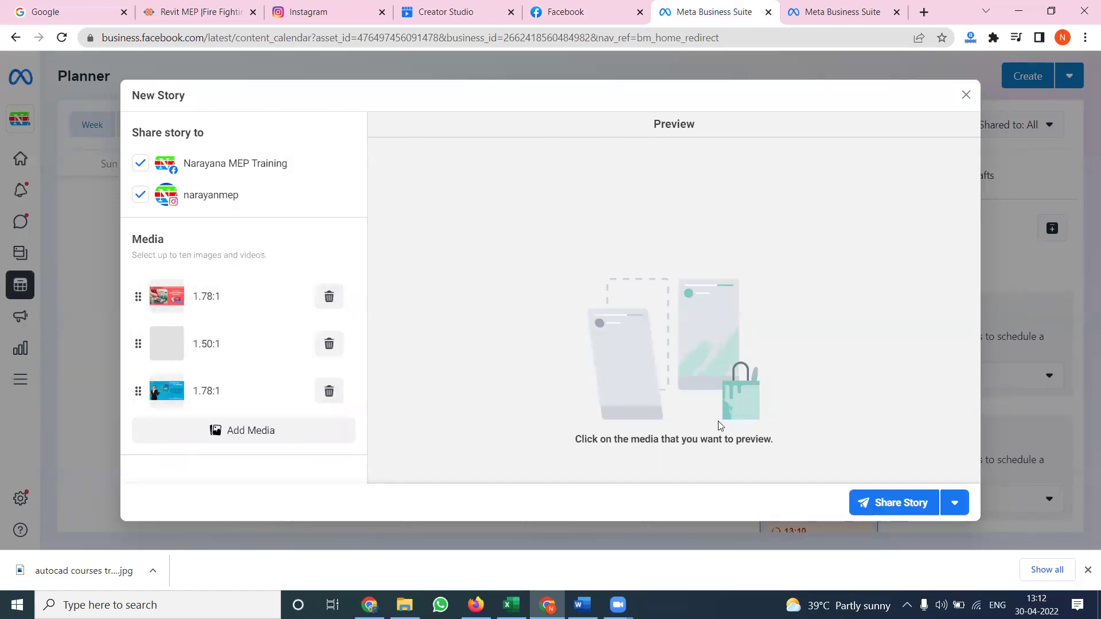
click(958, 503)
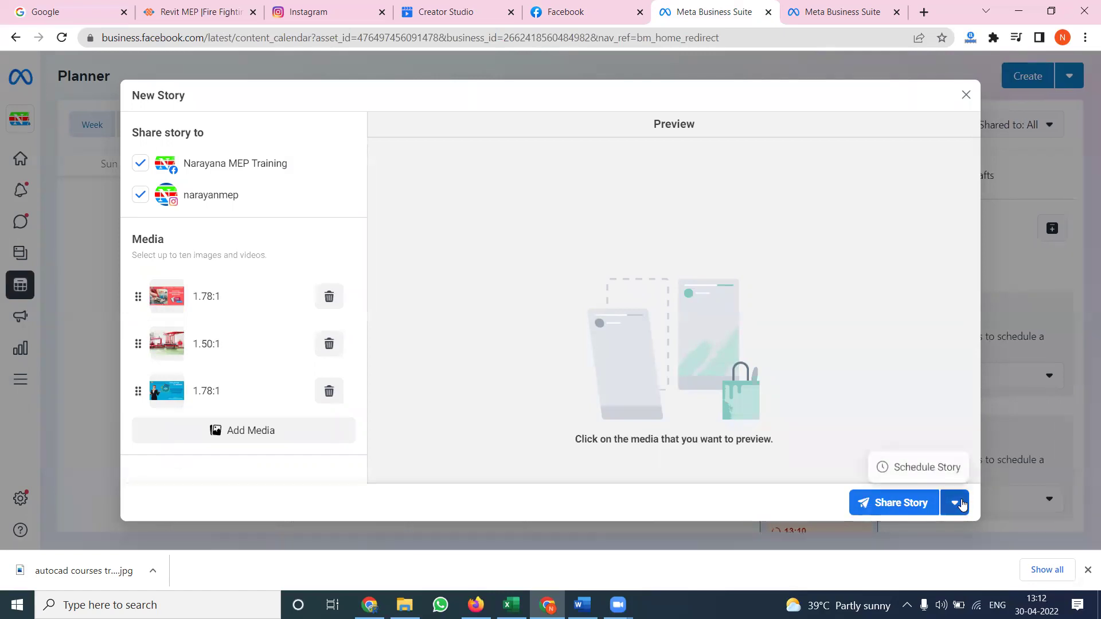
click(911, 473)
click(482, 230)
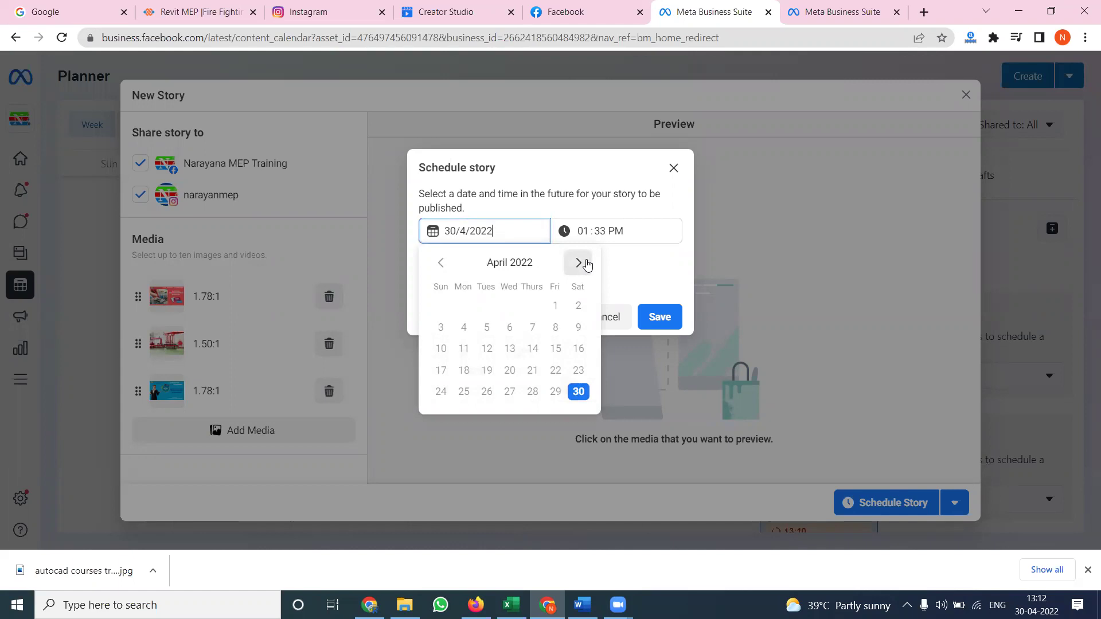
click(619, 262)
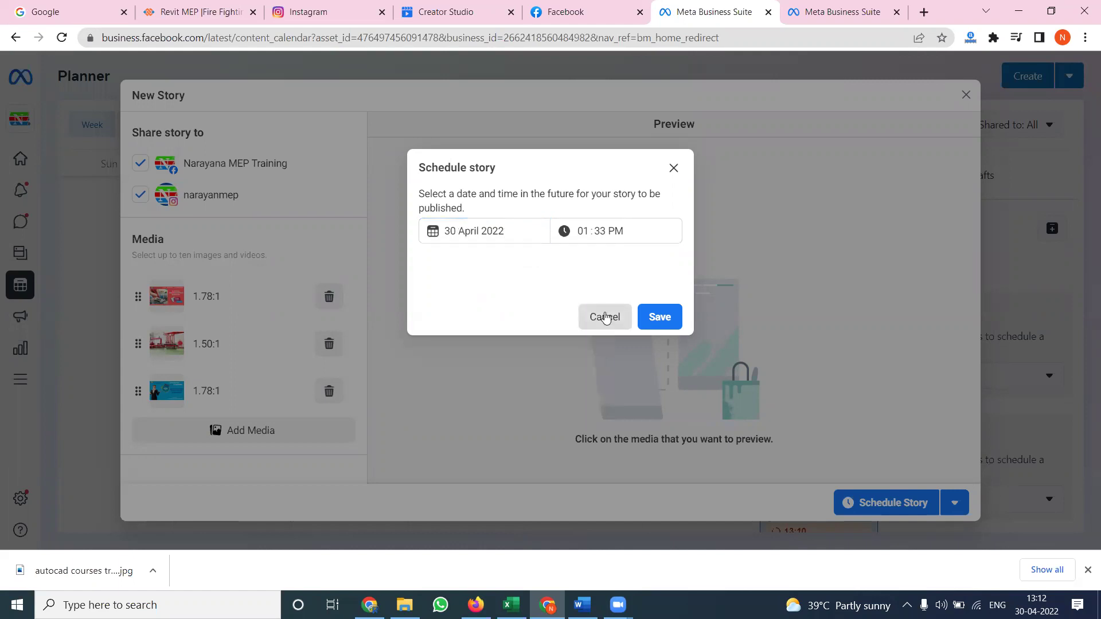
click(604, 314)
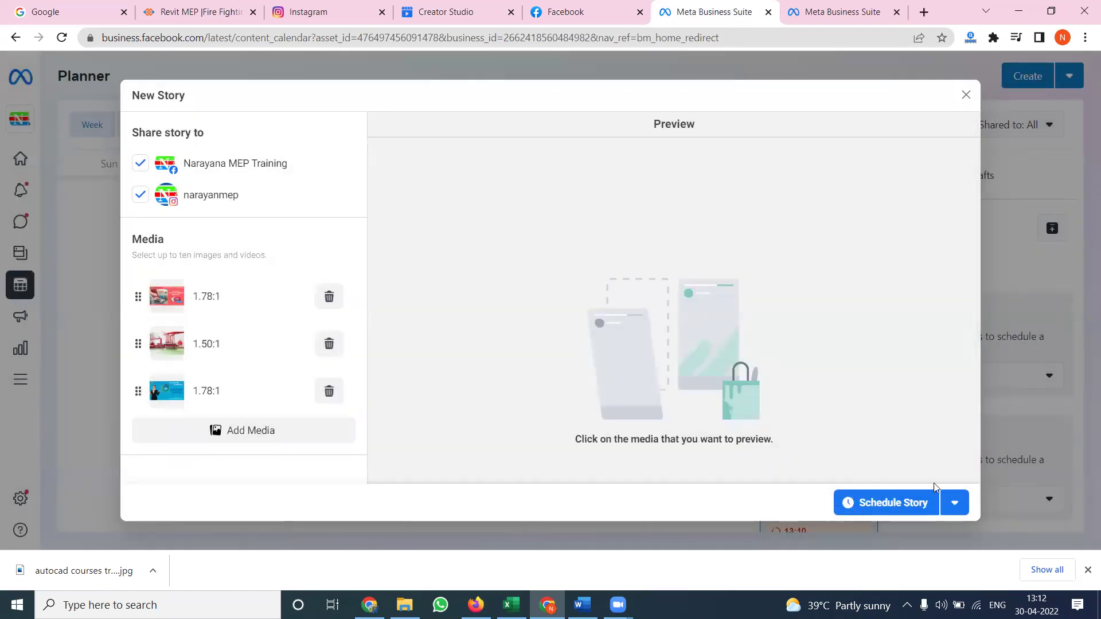
Step: Switch back to Share Now and share the story immediately
click(954, 502)
click(935, 466)
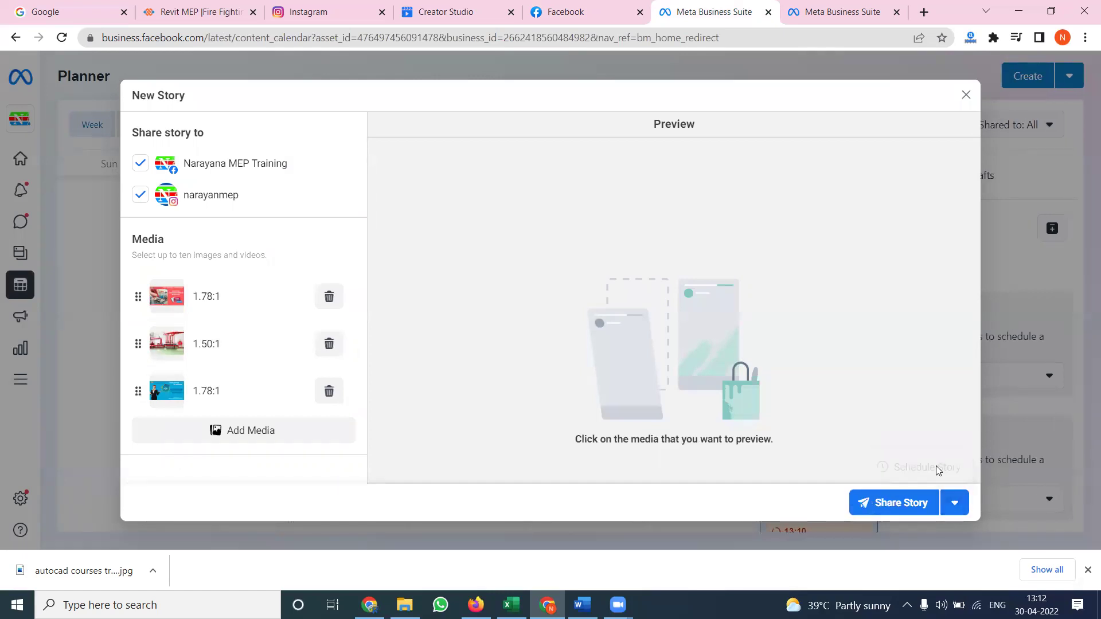
click(881, 506)
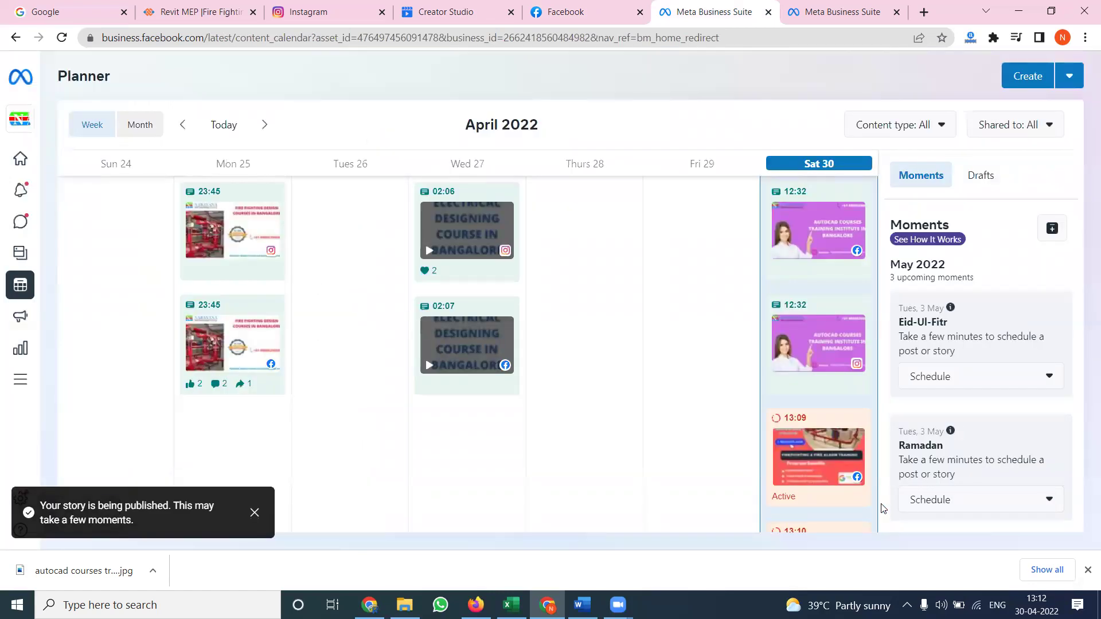
Step: Scroll the Planner's Sat 30 column to verify the 13:12 stories are active
scroll(745, 330, down, 10)
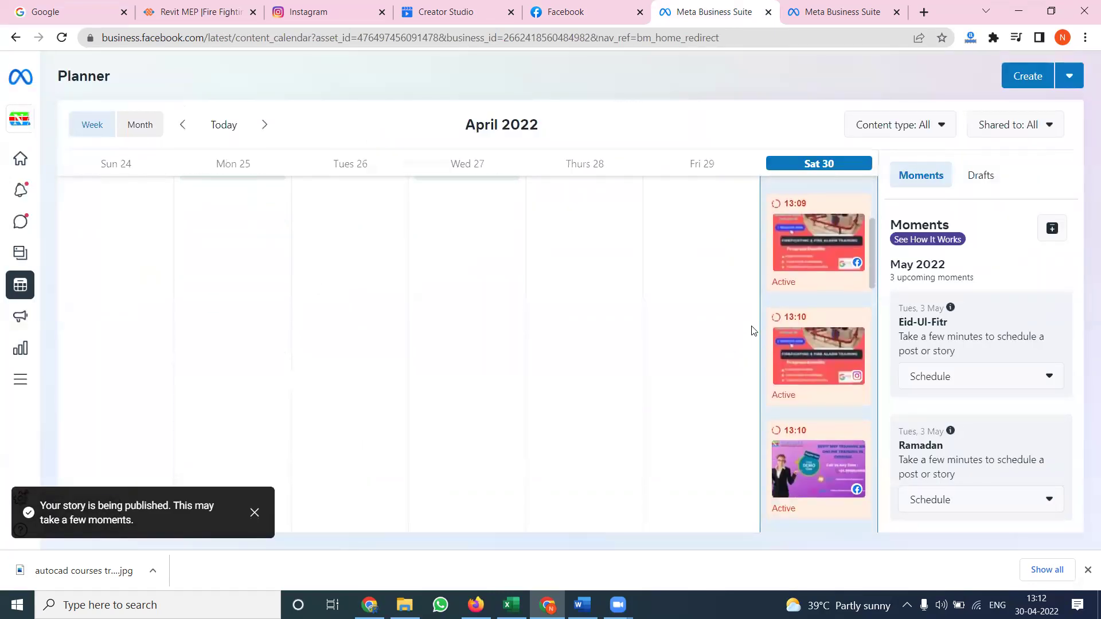
scroll(752, 331, down, 1)
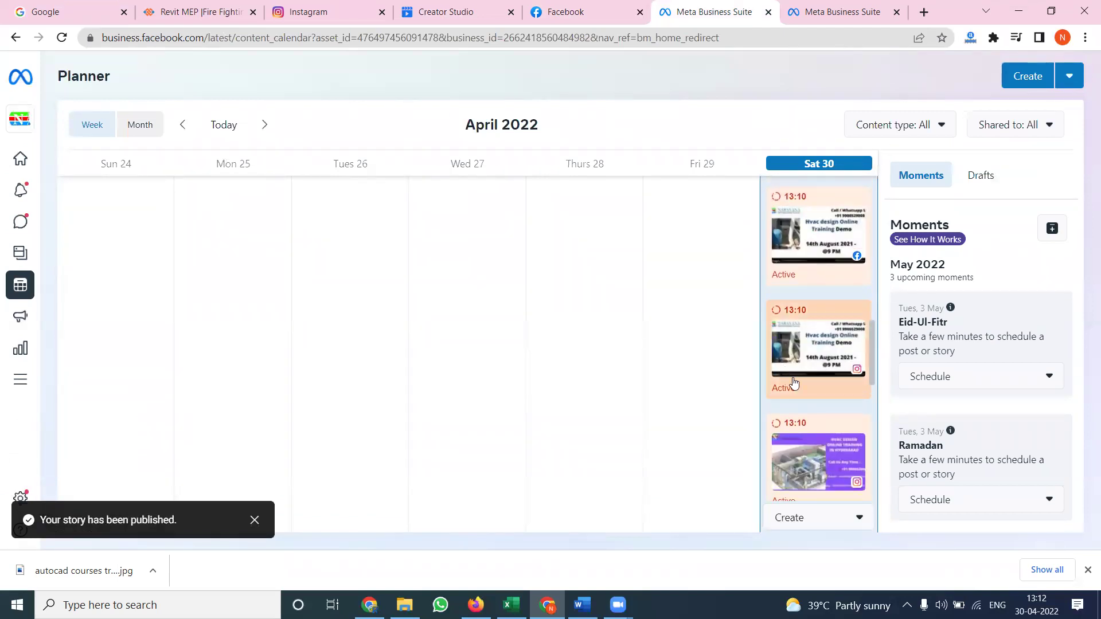
scroll(791, 391, down, 3)
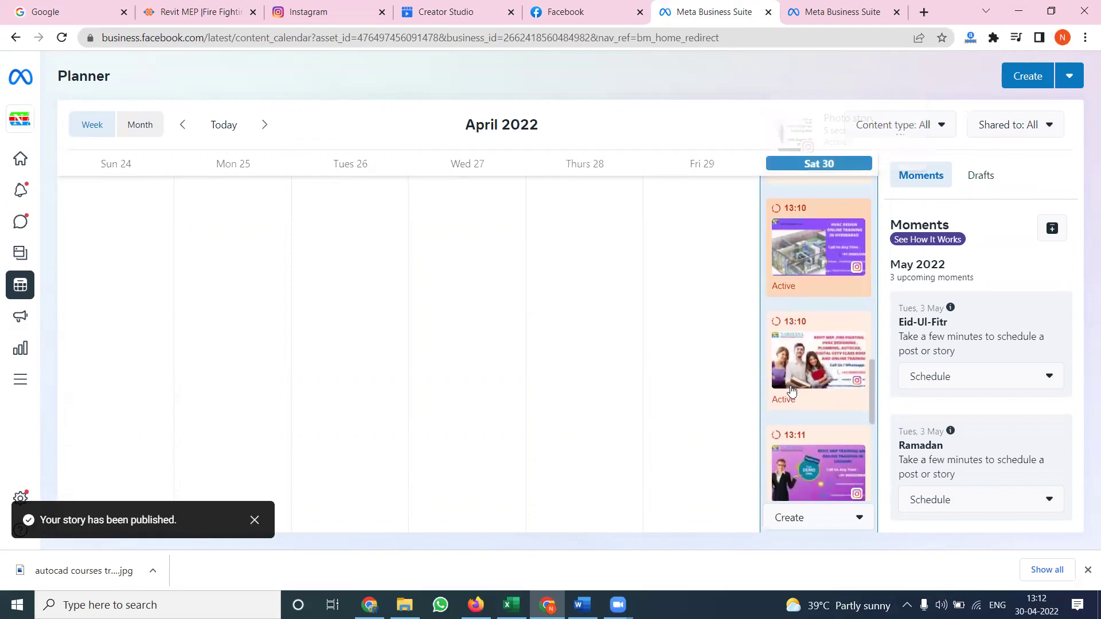
scroll(802, 429, down, 4)
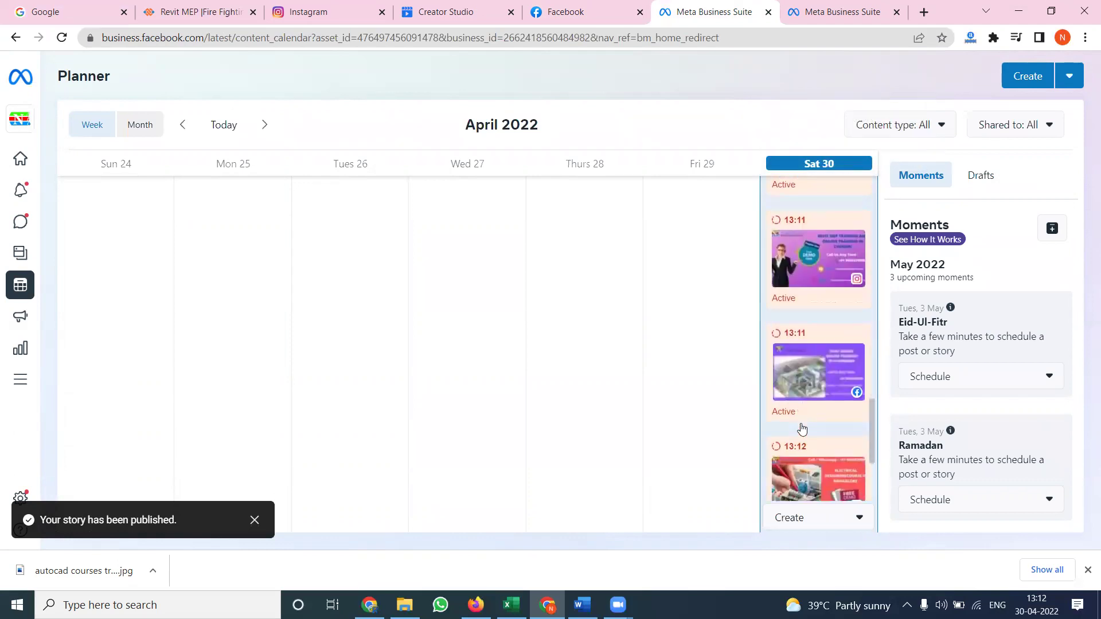
scroll(801, 429, down, 2)
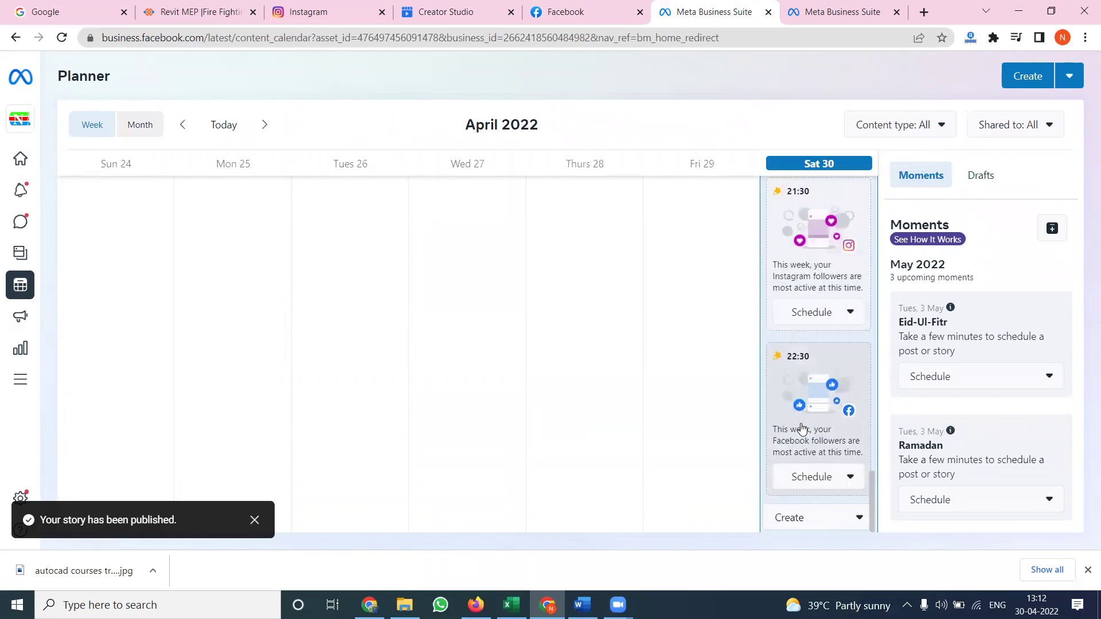
scroll(817, 307, up, 3)
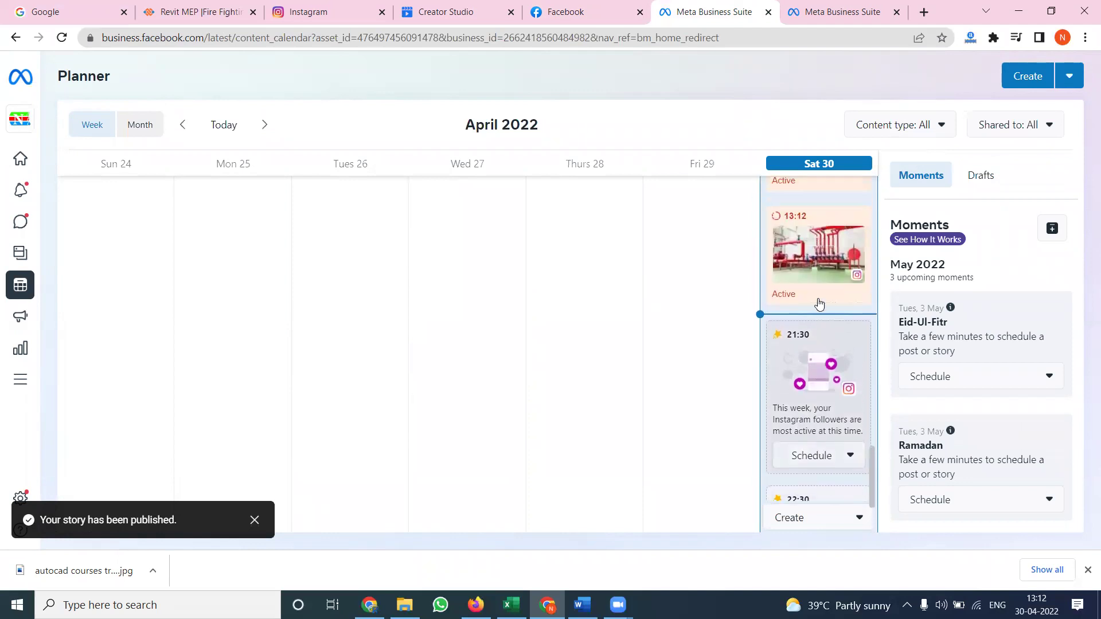
scroll(818, 304, up, 5)
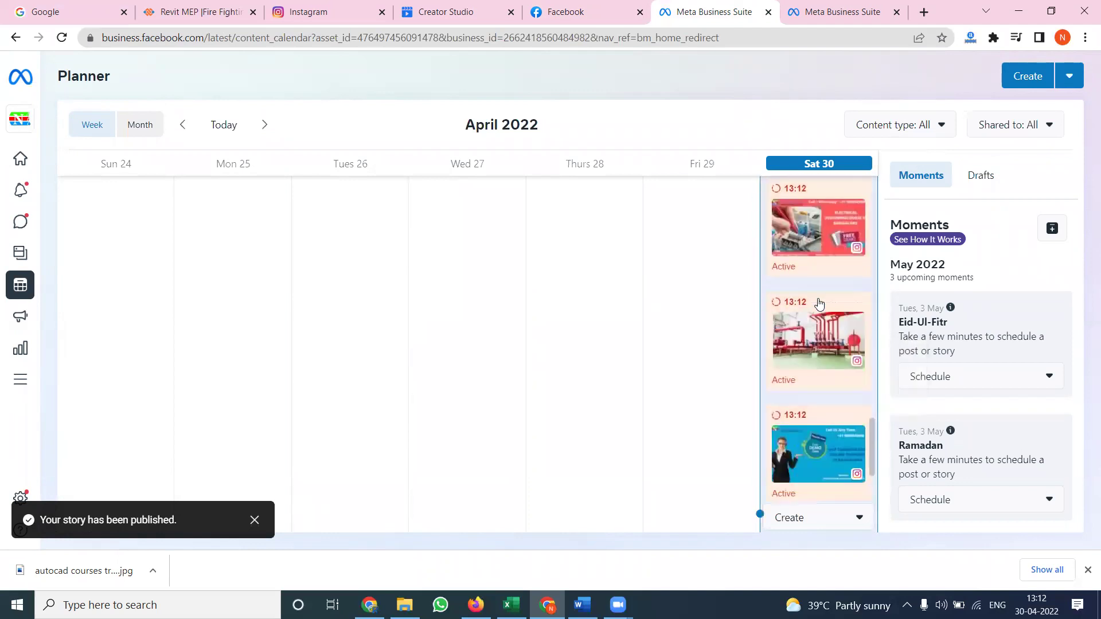
scroll(818, 304, down, 1)
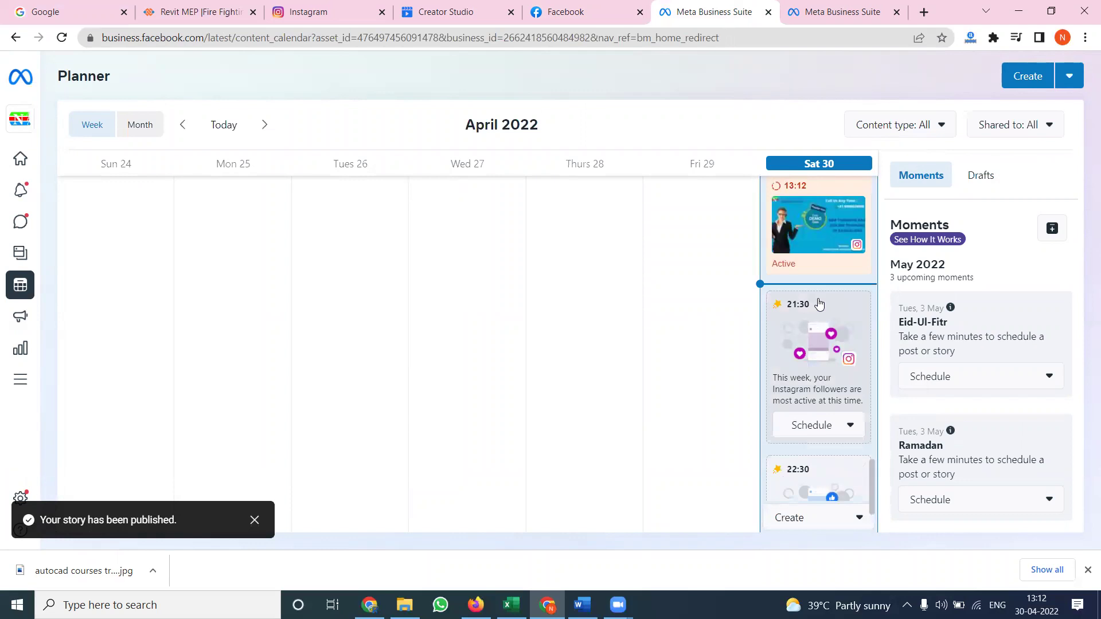
scroll(818, 305, up, 3)
Step: Return to the Facebook tab and reload the home feed
mouse_move(818, 305)
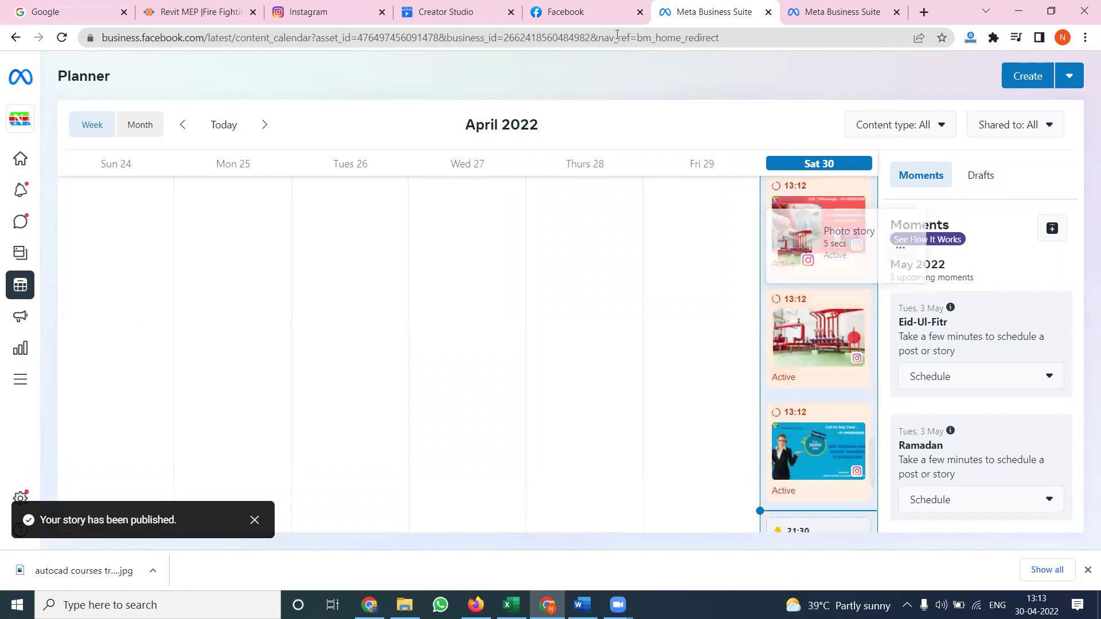
click(585, 7)
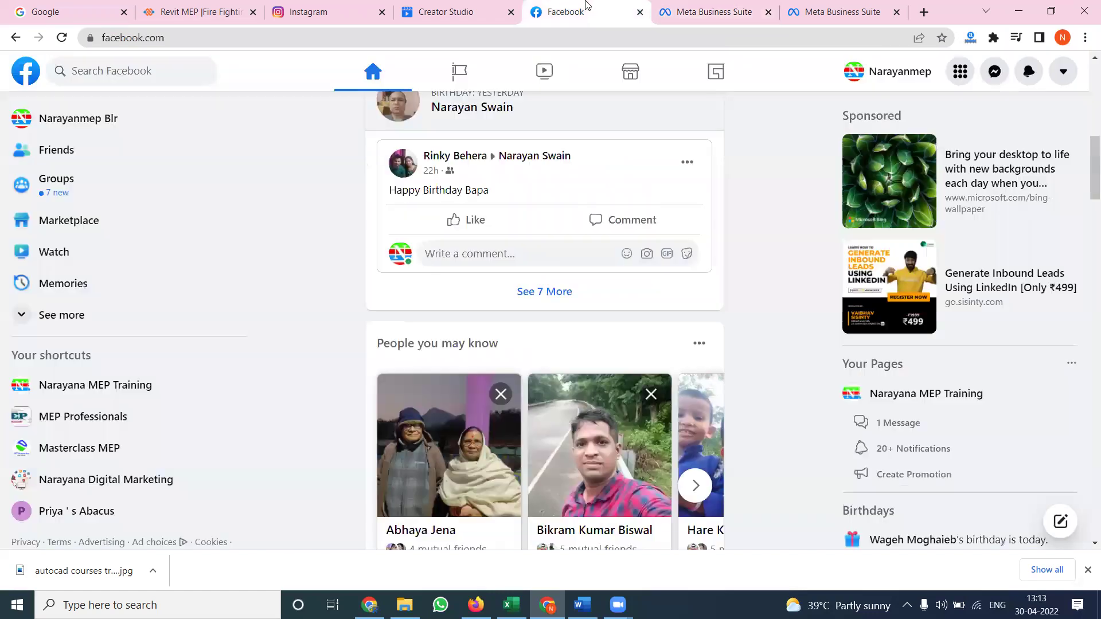
click(367, 69)
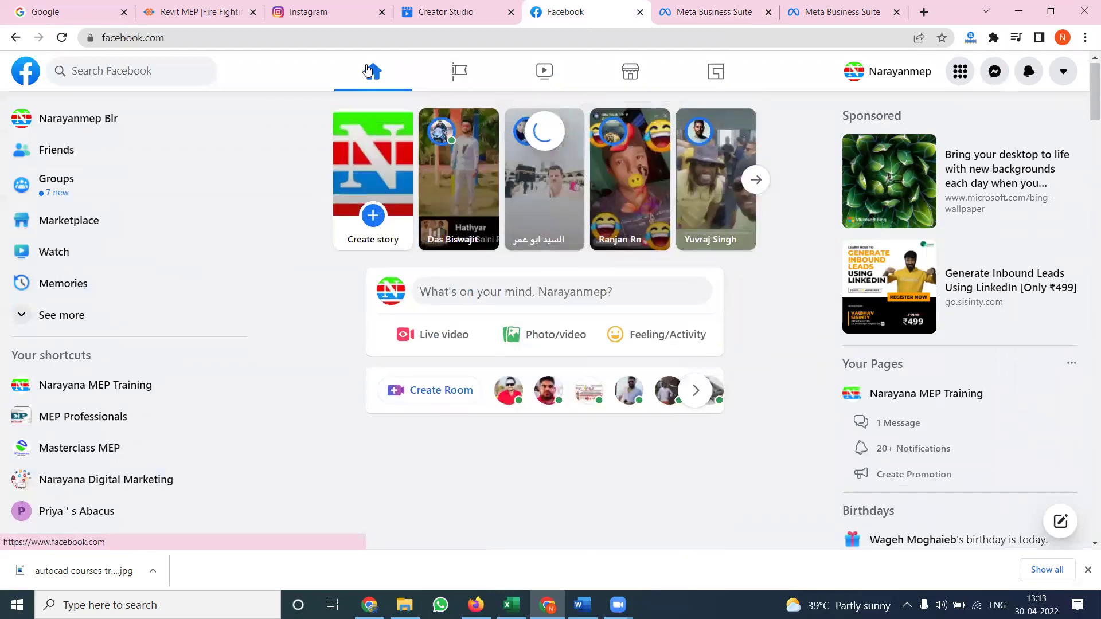